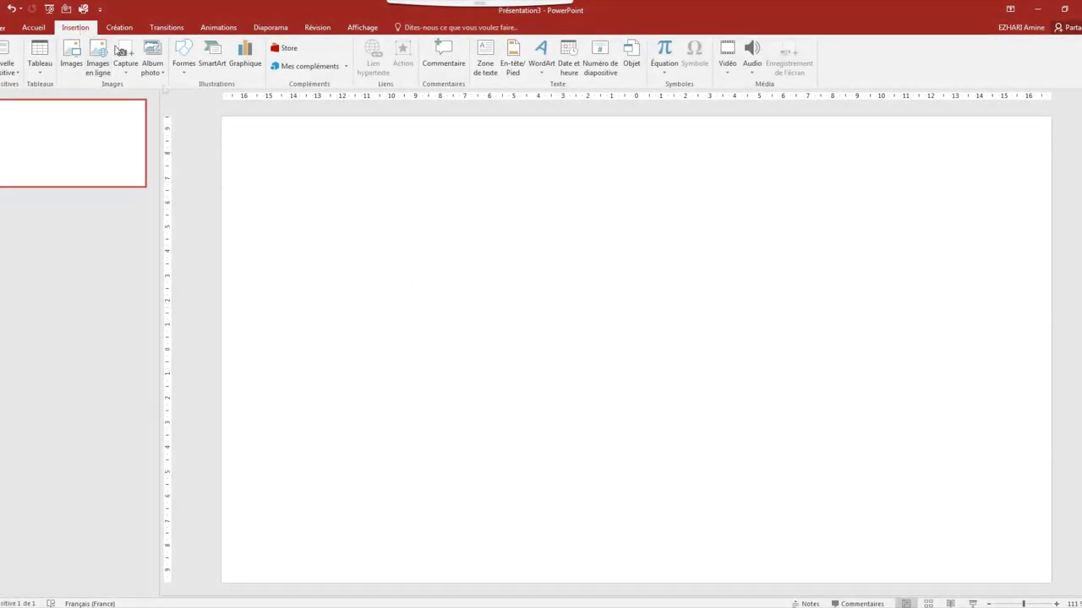
Draw a 19,05 × 33,87 cm rectangle filling the whole slide as a blue background.
click(183, 59)
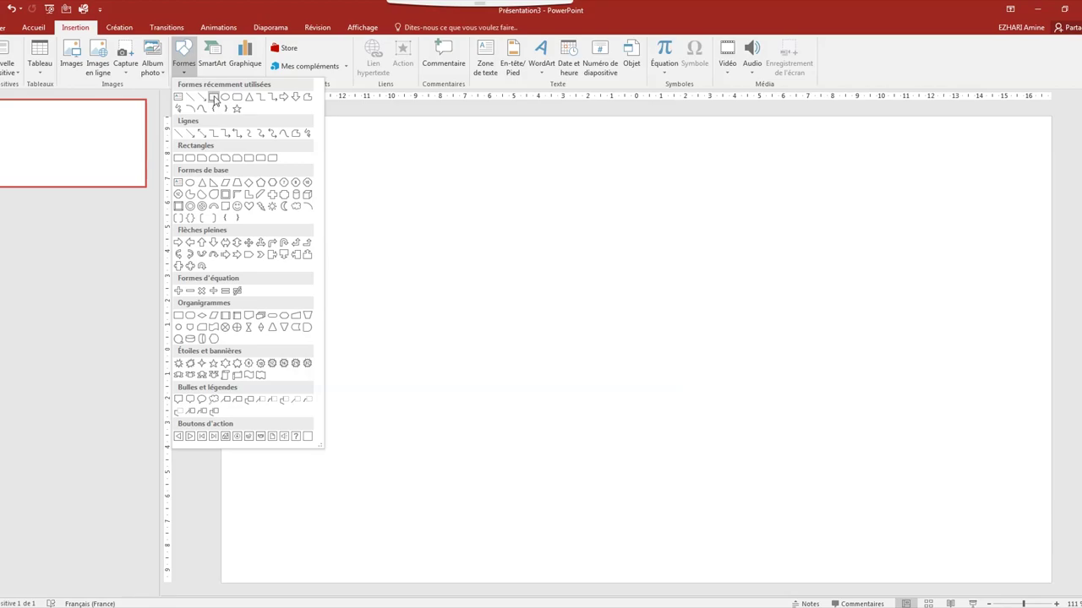
click(214, 97)
drag(220, 115, 1051, 580)
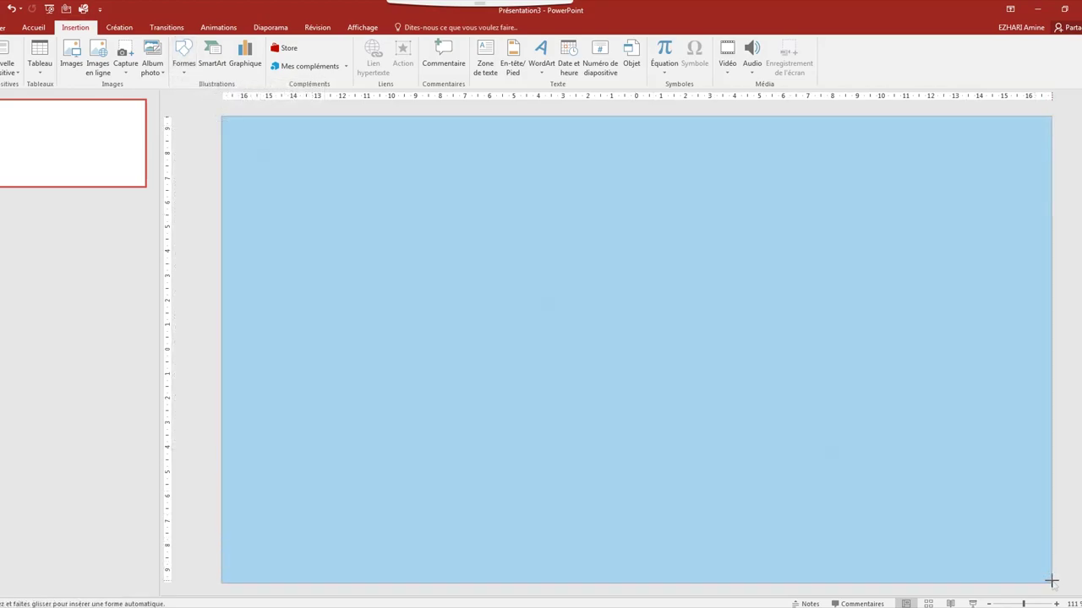
drag(1051, 580, 1051, 582)
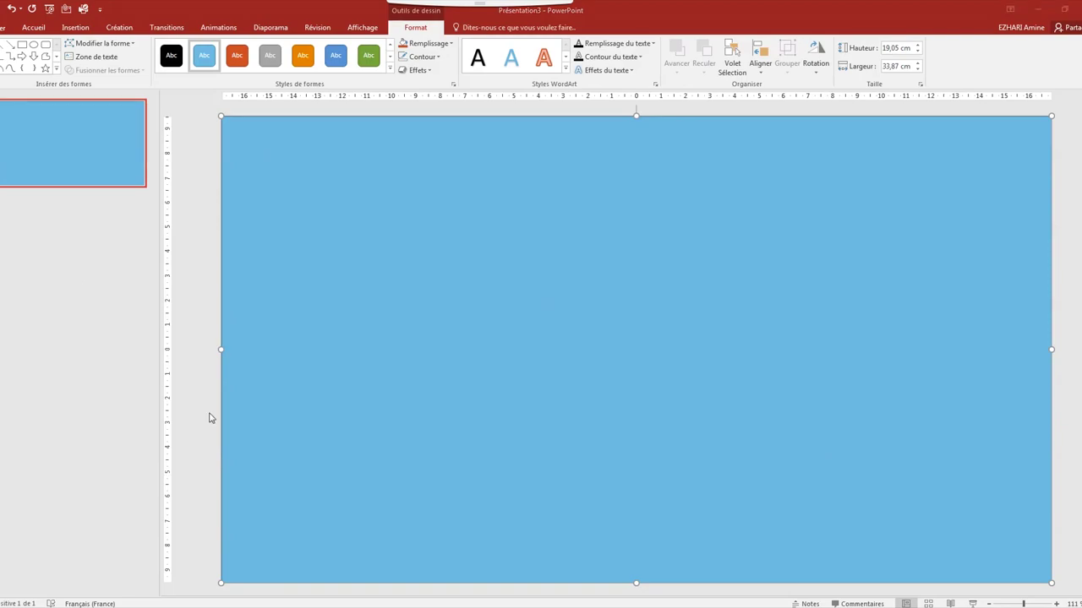
click(74, 28)
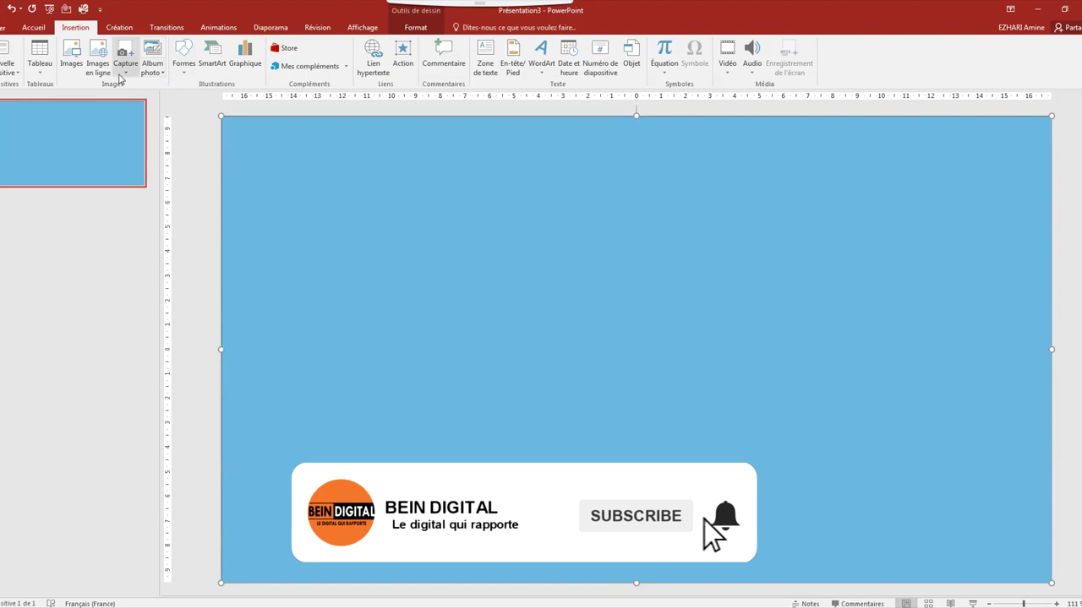
click(184, 59)
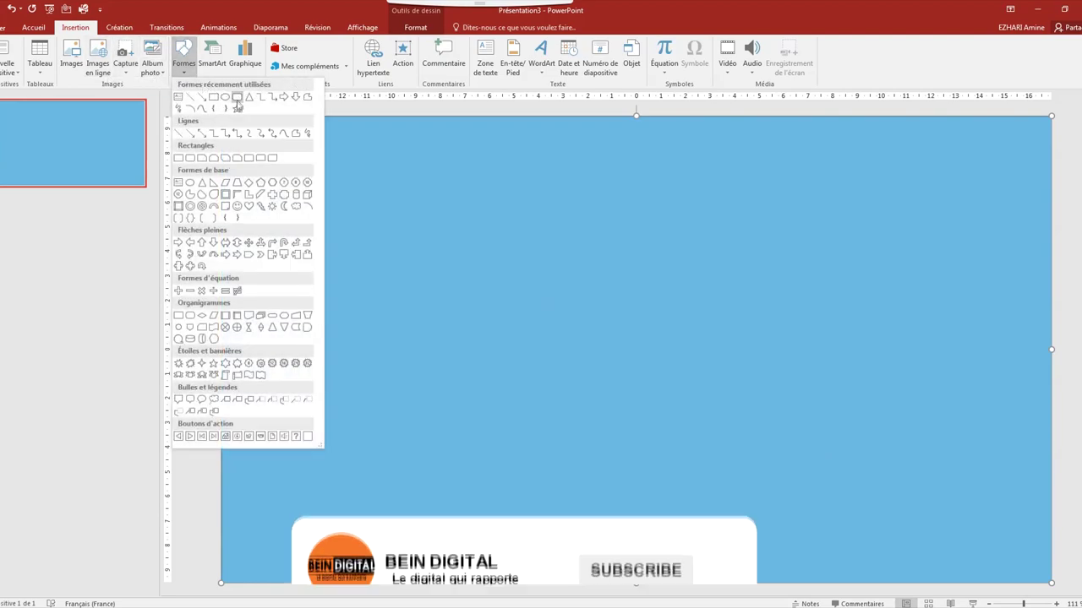
Draw a tall rounded rectangle near the top middle and widen it to 2,54 cm.
click(238, 103)
drag(557, 173, 611, 282)
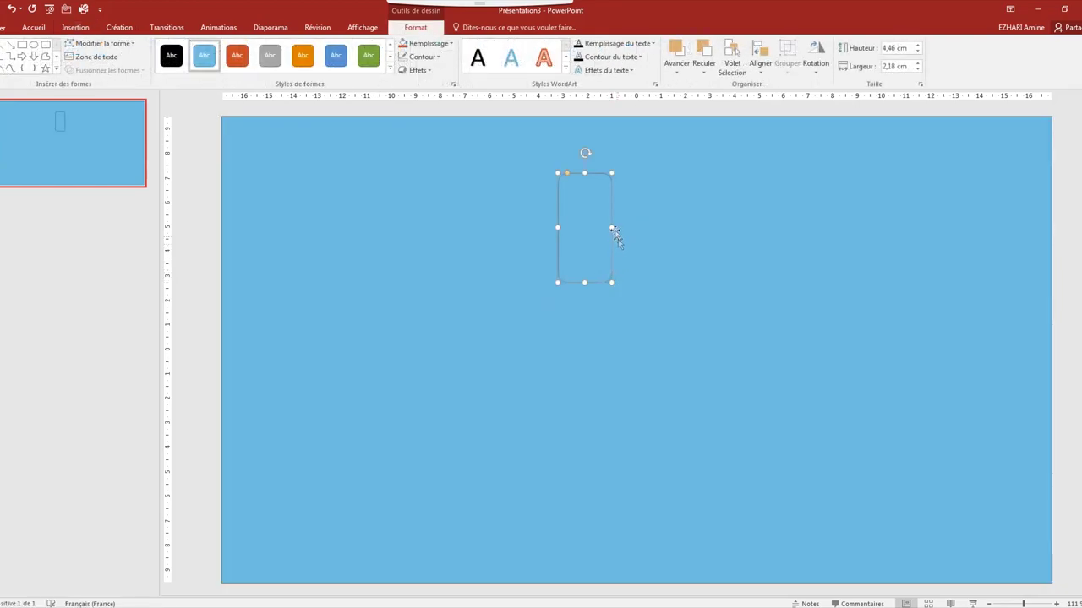
drag(612, 227, 621, 227)
Copy the rounded rectangle and paste four duplicates onto the slide.
right_click(595, 227)
click(619, 248)
click(686, 256)
right_click(687, 255)
click(711, 305)
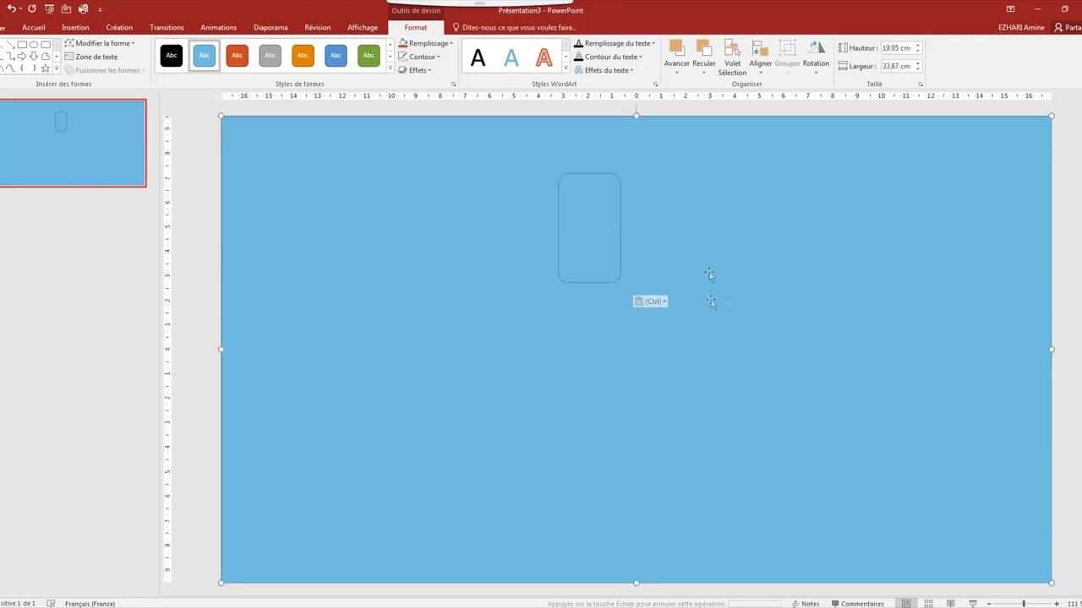
right_click(719, 265)
click(738, 288)
click(736, 278)
right_click(736, 278)
click(759, 328)
right_click(736, 278)
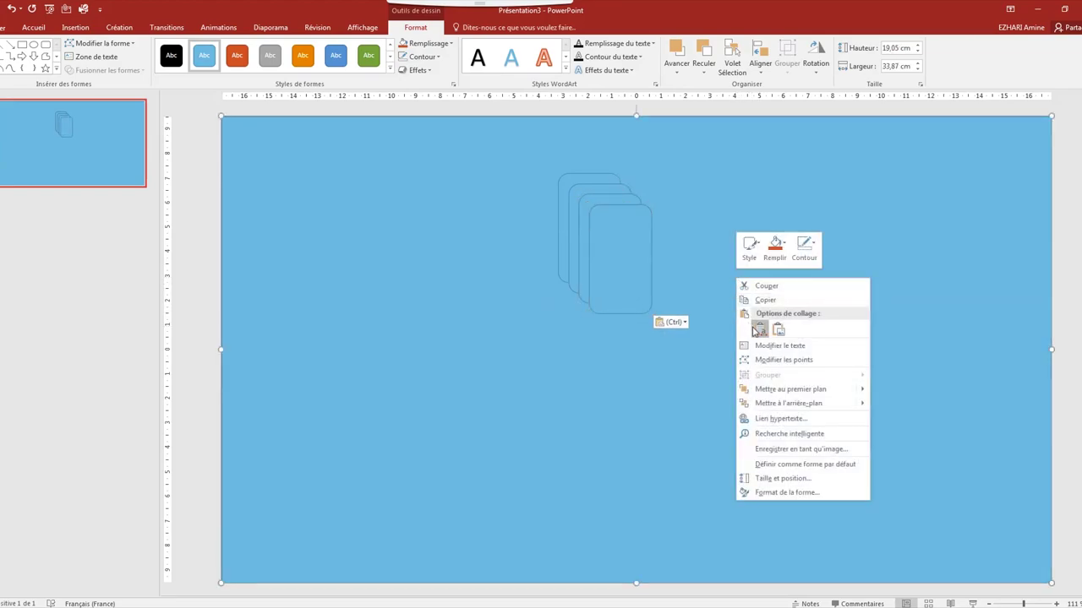
click(759, 328)
Arrange the five rounded rectangles with two on top and three below.
drag(634, 274, 659, 394)
drag(601, 302, 558, 390)
drag(613, 253, 747, 427)
mouse_move(609, 277)
mouse_down()
mouse_move(676, 277)
mouse_move(659, 239)
mouse_up()
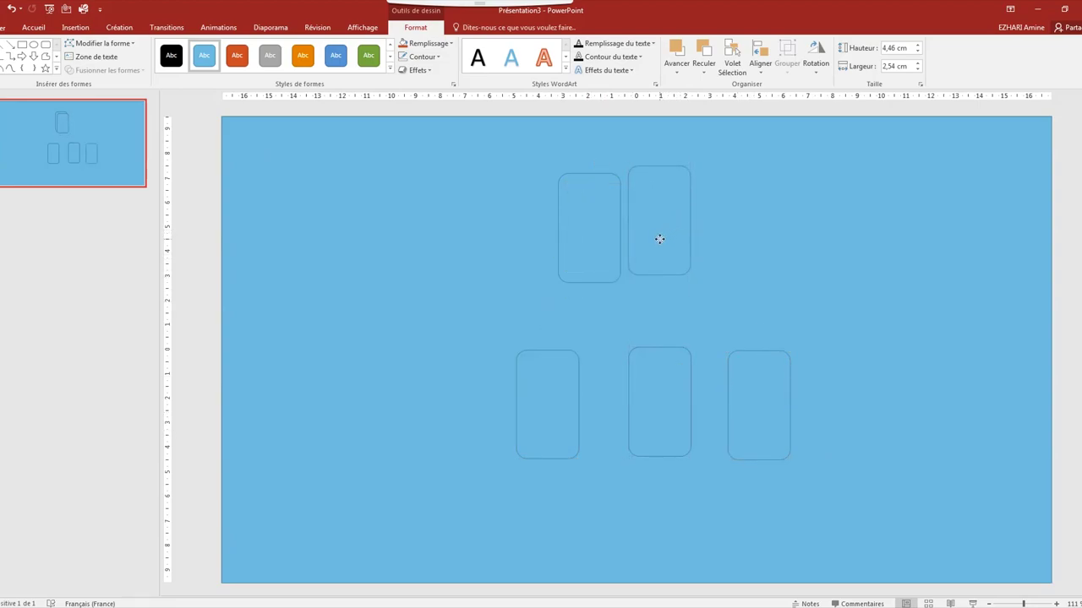
drag(660, 239, 685, 246)
click(604, 234)
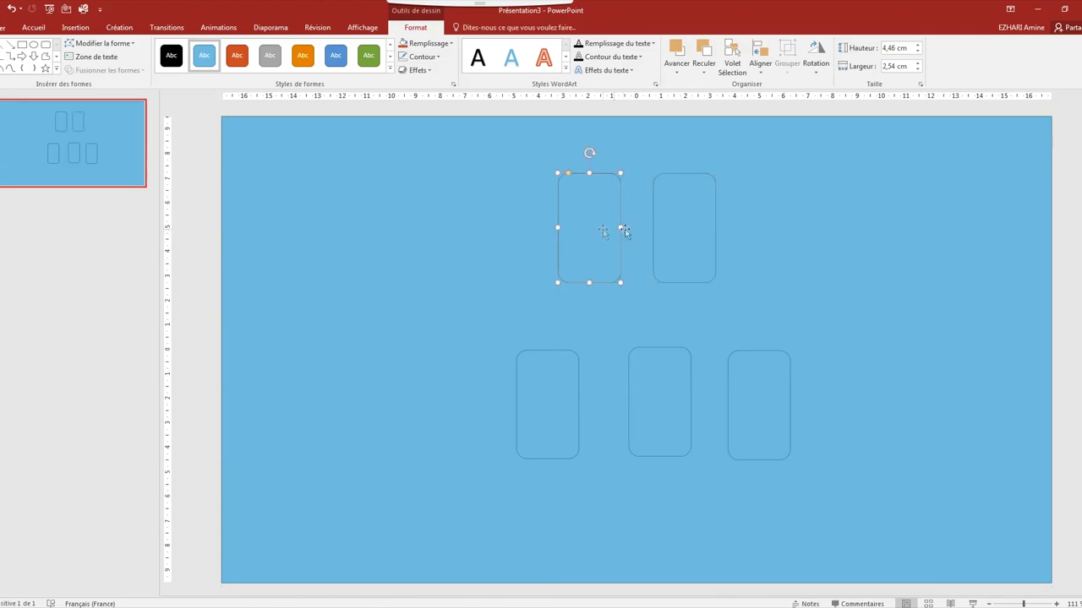
Widen the upper-left rectangle and turn the upper-right one into a 1,53 cm tall wide bar.
drag(621, 227, 633, 230)
click(684, 234)
mouse_move(679, 284)
mouse_down()
mouse_move(682, 211)
mouse_move(642, 193)
mouse_up()
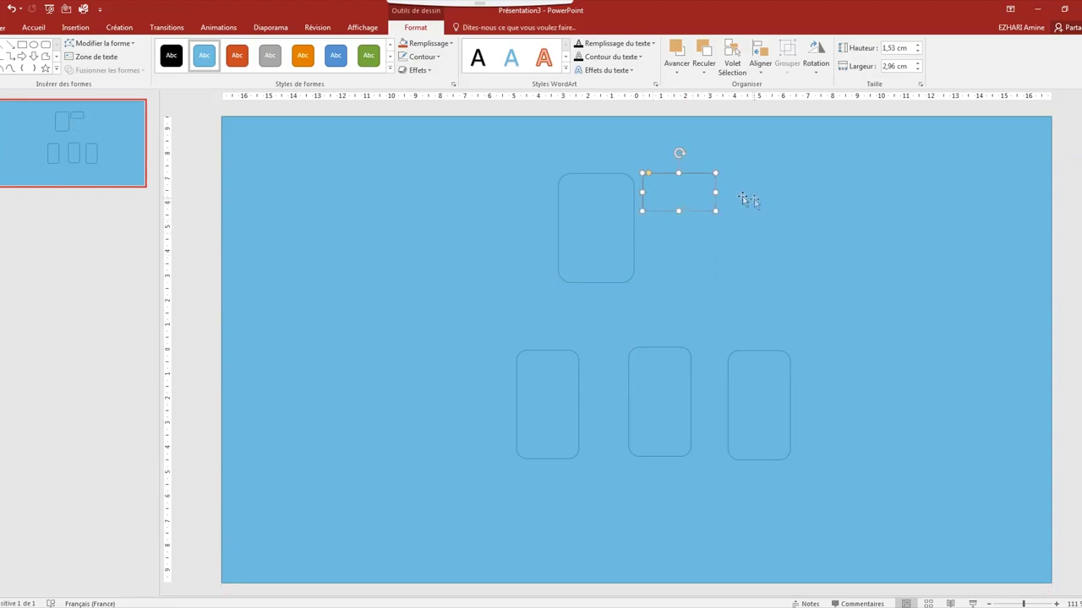
drag(716, 192, 773, 192)
Move the middle and right lower rectangles up under the bar, resizing and aligning them.
drag(659, 379, 667, 249)
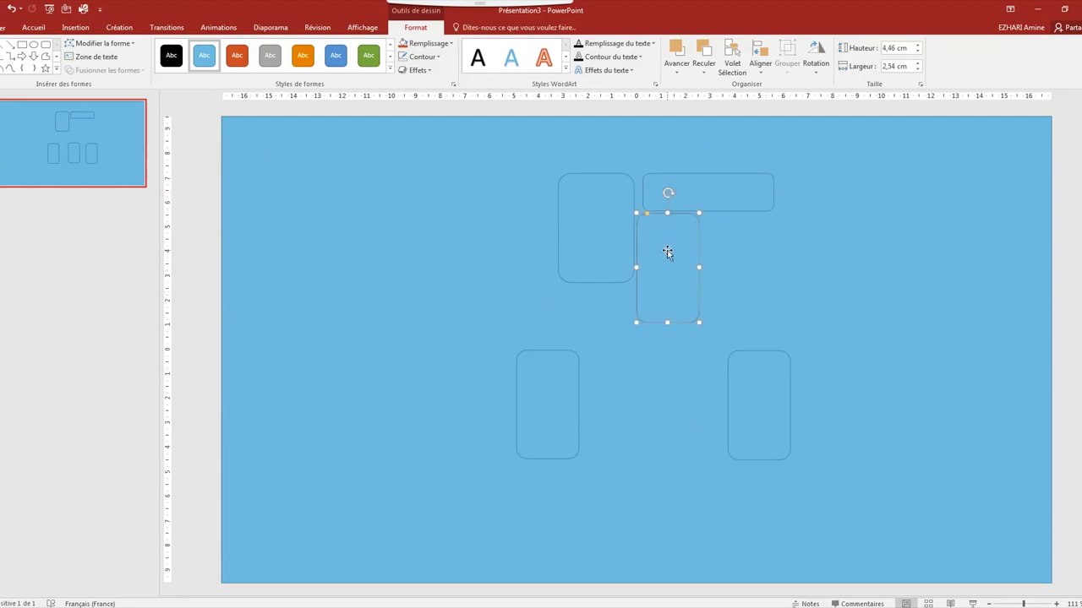
drag(699, 267, 685, 265)
drag(659, 324, 657, 298)
drag(636, 248, 643, 248)
drag(640, 250, 638, 251)
mouse_move(737, 403)
mouse_down()
mouse_move(710, 289)
mouse_move(808, 287)
mouse_move(748, 269)
mouse_up()
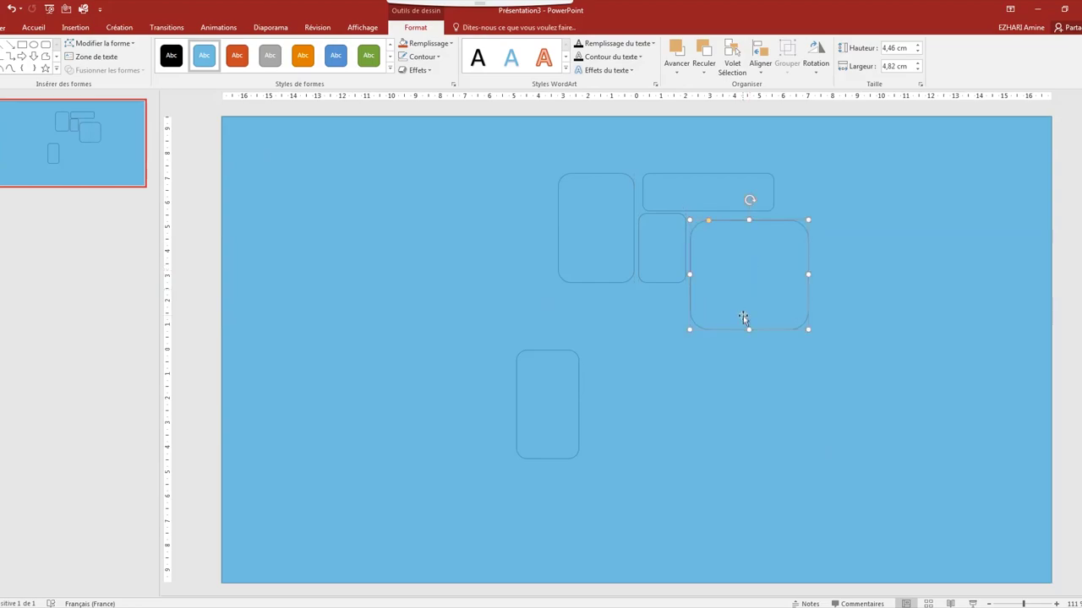
drag(749, 329, 750, 313)
Place the lower-left rectangle under the upper-left shape and stretch it into a wide bar.
drag(538, 398, 634, 366)
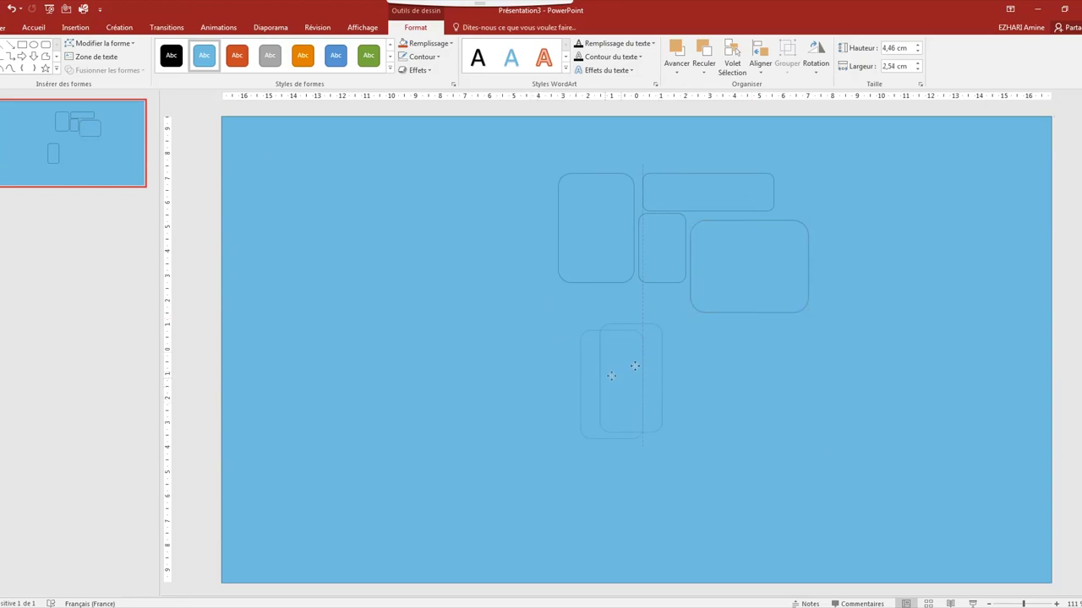
mouse_move(634, 365)
mouse_down()
mouse_move(643, 336)
mouse_move(556, 342)
mouse_up()
drag(619, 395, 626, 365)
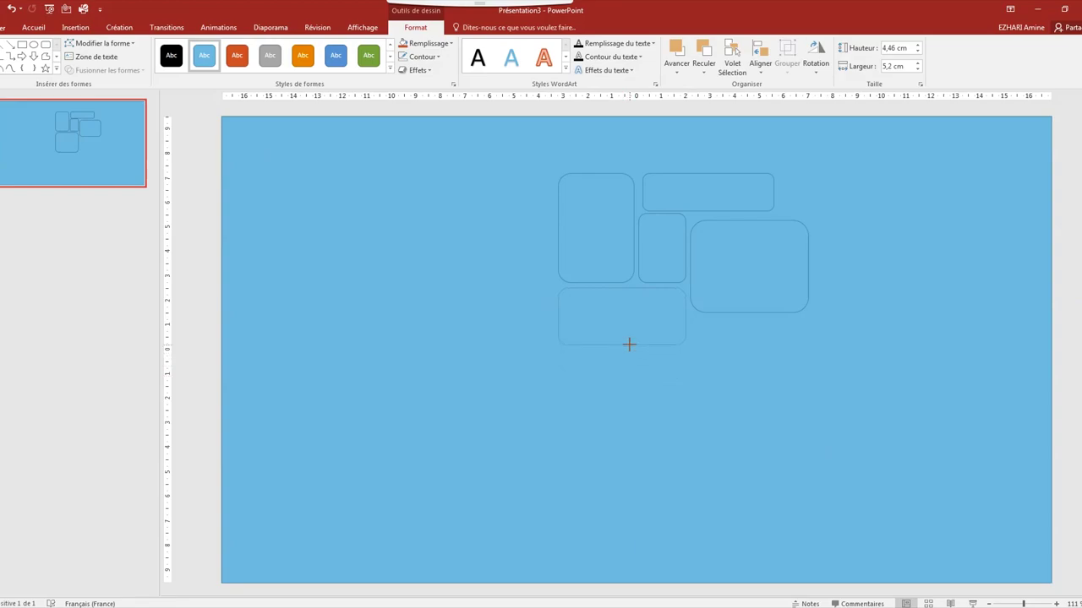
drag(558, 316, 504, 313)
Duplicate the tall rectangle, place it left of the cluster, and shrink it to 2,09 cm tall.
right_click(613, 251)
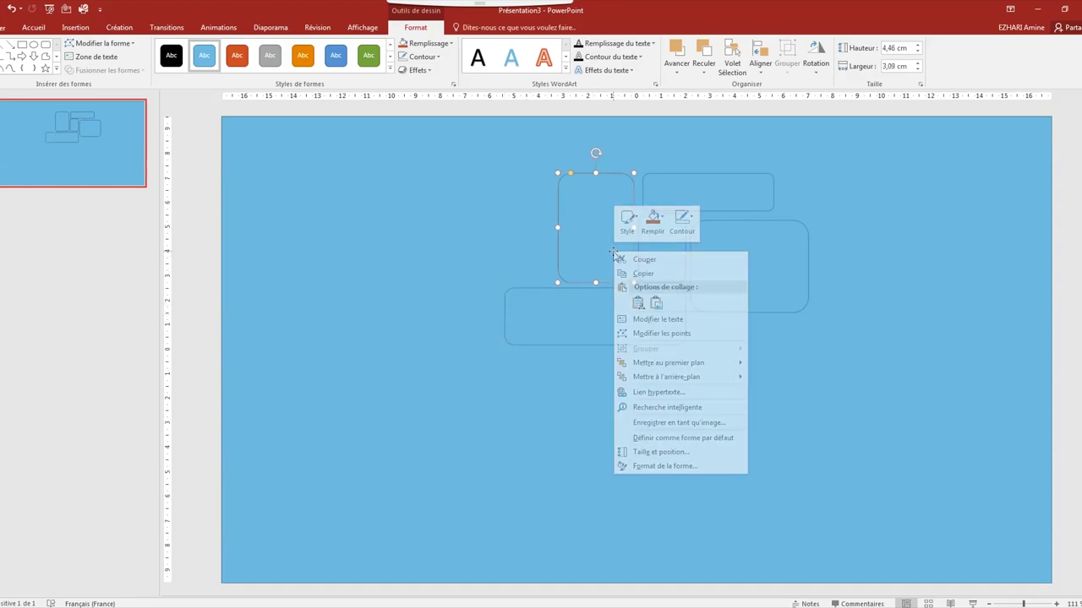
click(642, 273)
click(534, 261)
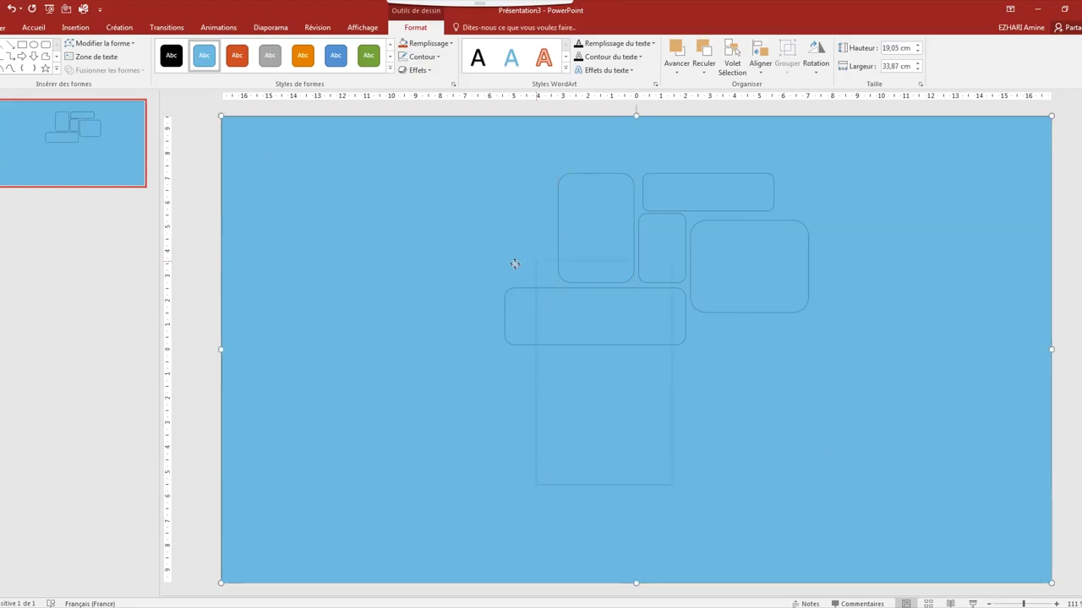
click(558, 313)
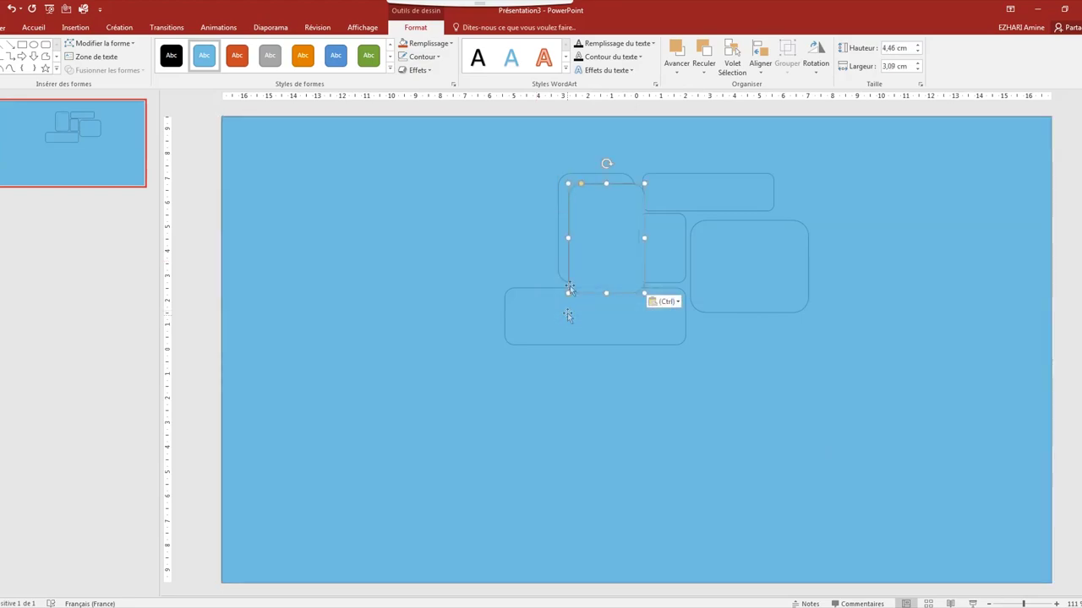
drag(609, 256, 511, 243)
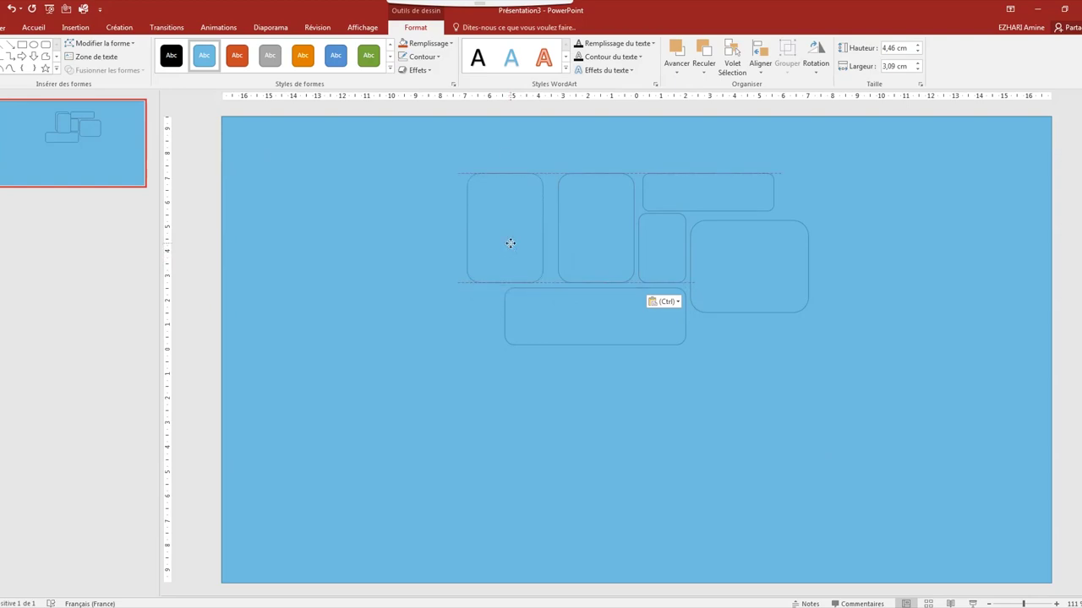
mouse_move(504, 174)
mouse_down()
mouse_move(505, 256)
mouse_move(533, 248)
mouse_up()
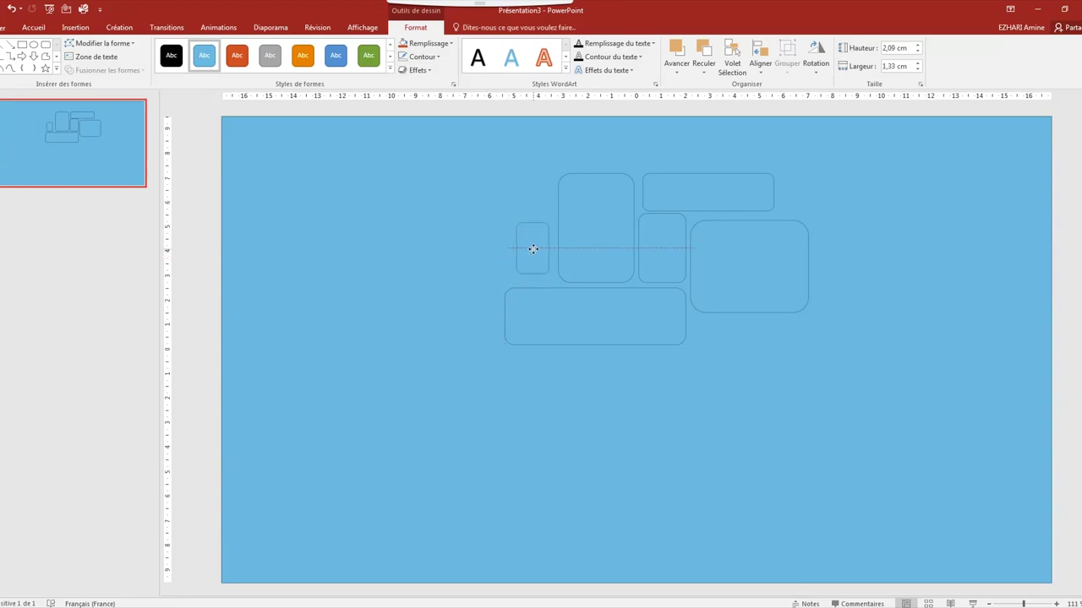
Duplicate the large rectangle to the right and stretch the top bar further right.
mouse_move(533, 249)
mouse_down()
mouse_move(525, 254)
mouse_move(533, 246)
mouse_up()
click(789, 420)
click(756, 291)
drag(773, 292, 906, 255)
click(728, 196)
drag(773, 193, 803, 194)
Resize the new right rectangle and add a copy below it widened to 4,54 cm.
click(862, 242)
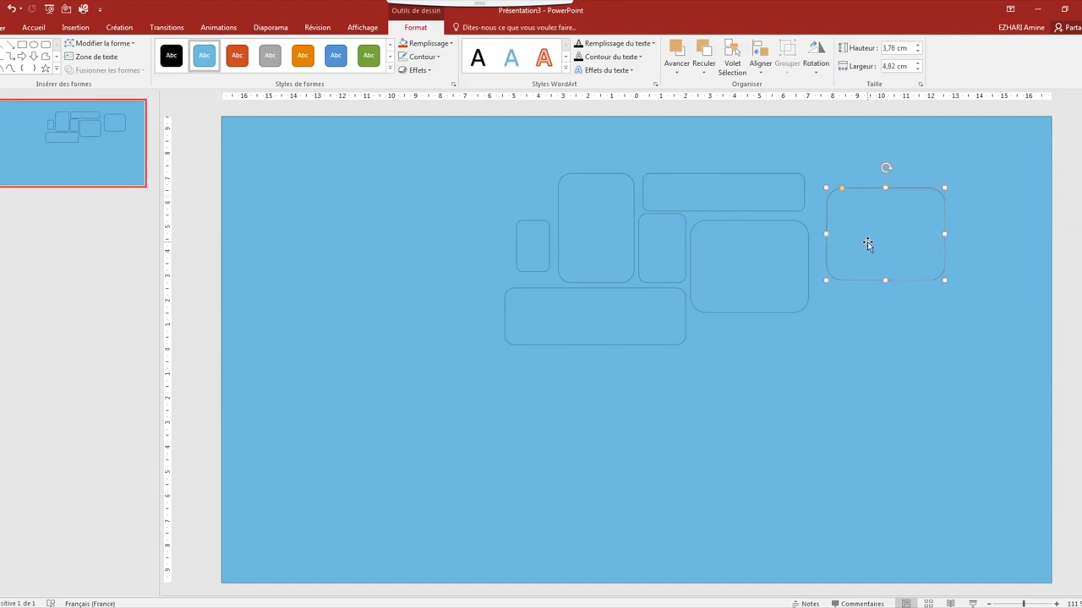
mouse_move(945, 234)
mouse_down()
mouse_move(838, 235)
mouse_move(870, 235)
mouse_up()
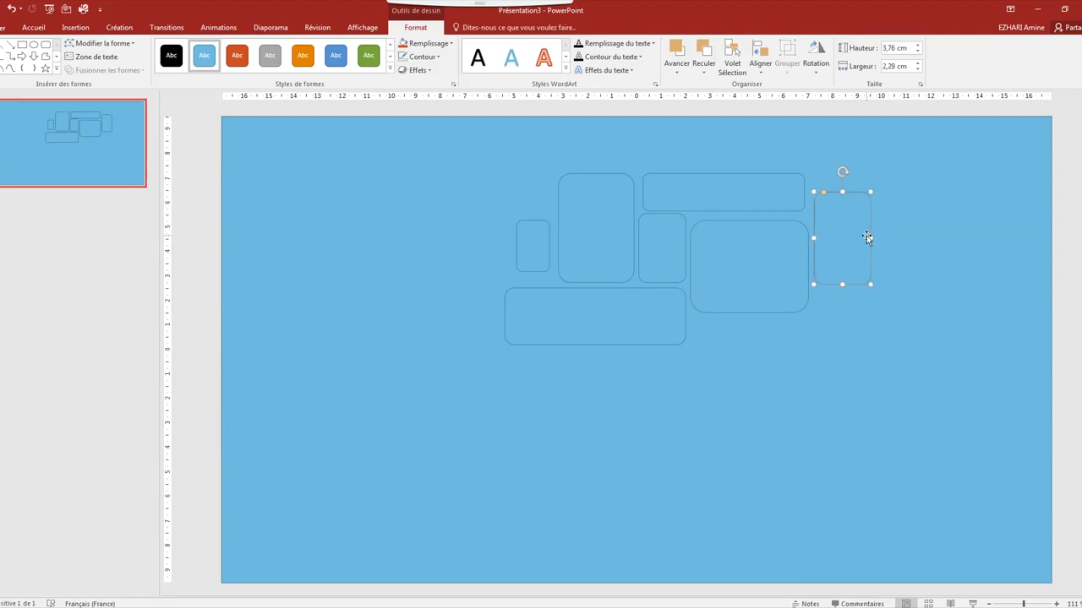
drag(842, 284, 842, 266)
drag(842, 322, 842, 316)
drag(874, 306, 905, 307)
mouse_move(860, 344)
mouse_down()
mouse_move(857, 309)
mouse_move(858, 327)
mouse_up()
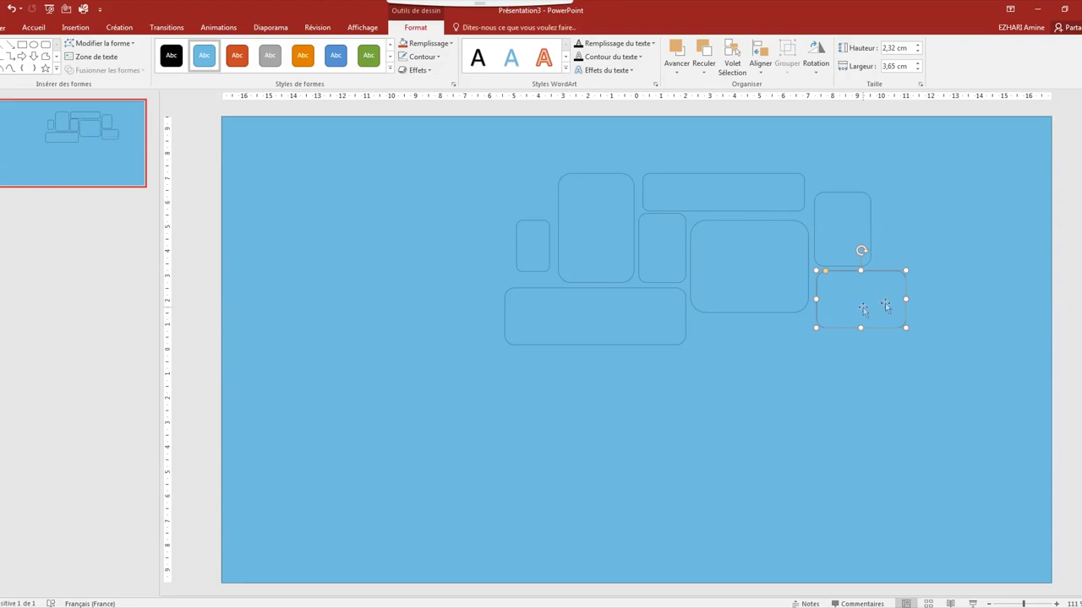
drag(906, 298, 927, 299)
Add a tall, narrow rounded rectangle at the far top right of the mosaic.
mouse_move(862, 309)
mouse_down()
mouse_move(923, 235)
mouse_move(921, 248)
mouse_up()
mouse_move(988, 237)
mouse_down()
mouse_move(918, 237)
mouse_move(897, 157)
mouse_up()
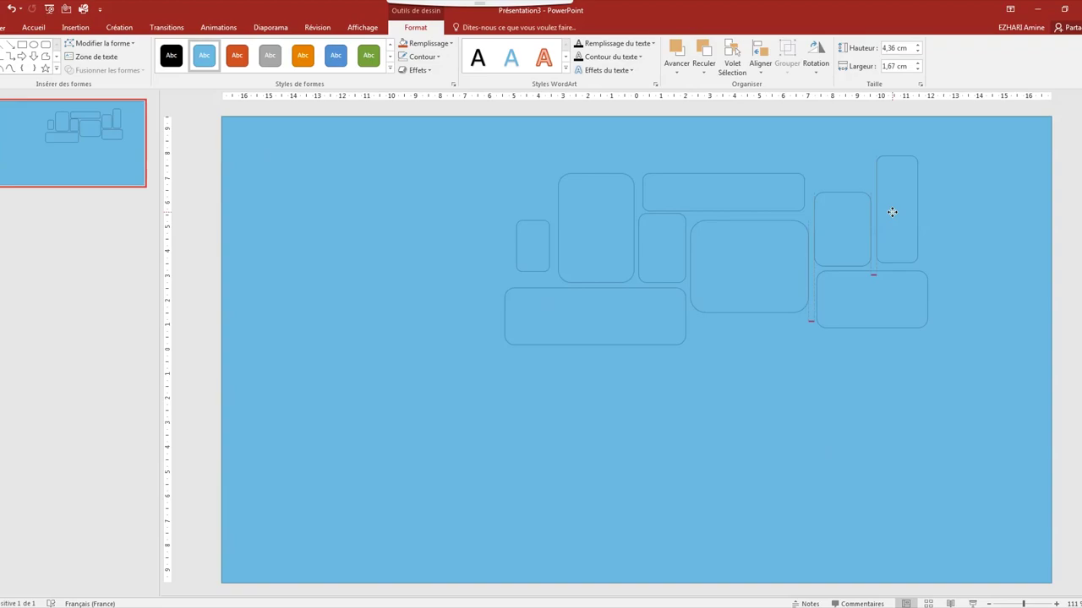
drag(892, 212, 890, 214)
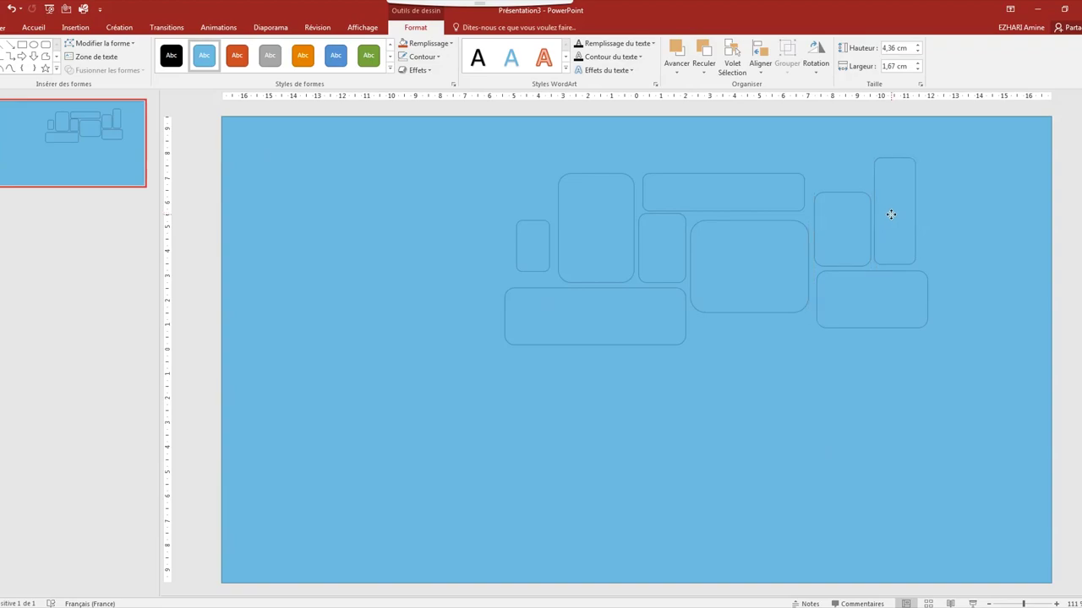
drag(891, 214, 897, 210)
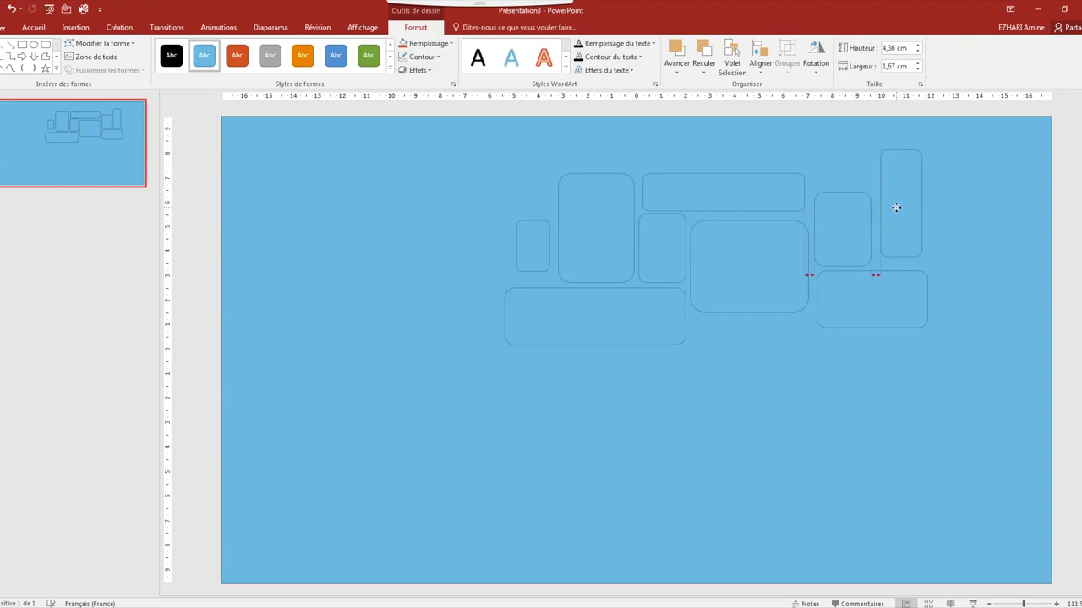
Move the lower-right rectangle down-left at 3,09 cm tall and fit a narrower copy into the gap.
click(872, 314)
mouse_move(861, 318)
mouse_down()
mouse_move(812, 372)
mouse_move(690, 366)
mouse_up()
drag(781, 390, 780, 408)
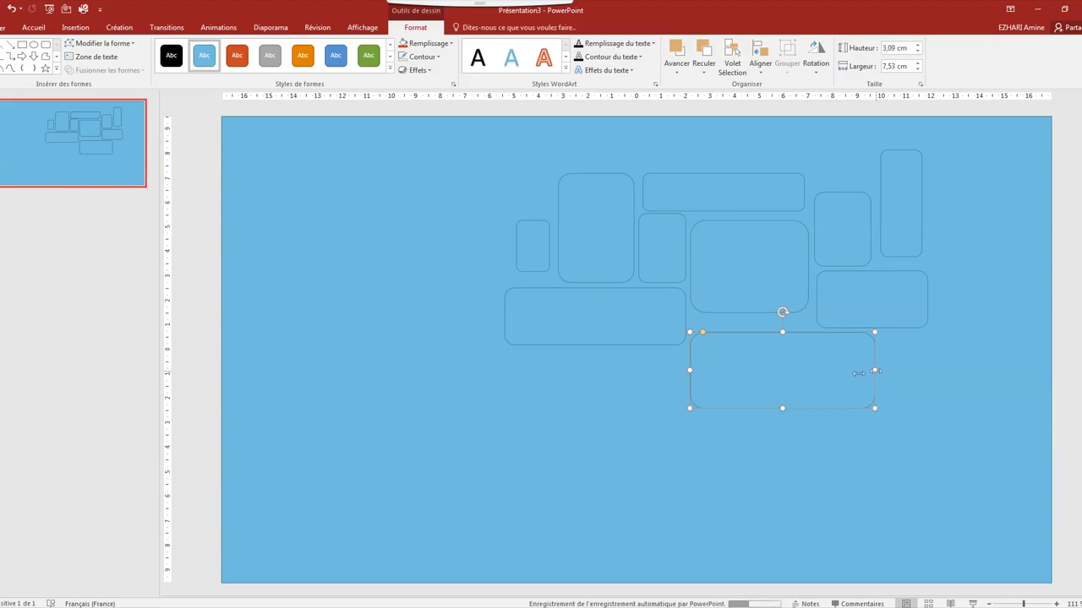
mouse_move(804, 377)
mouse_down()
mouse_move(947, 396)
mouse_move(993, 380)
mouse_up()
drag(1066, 375, 928, 372)
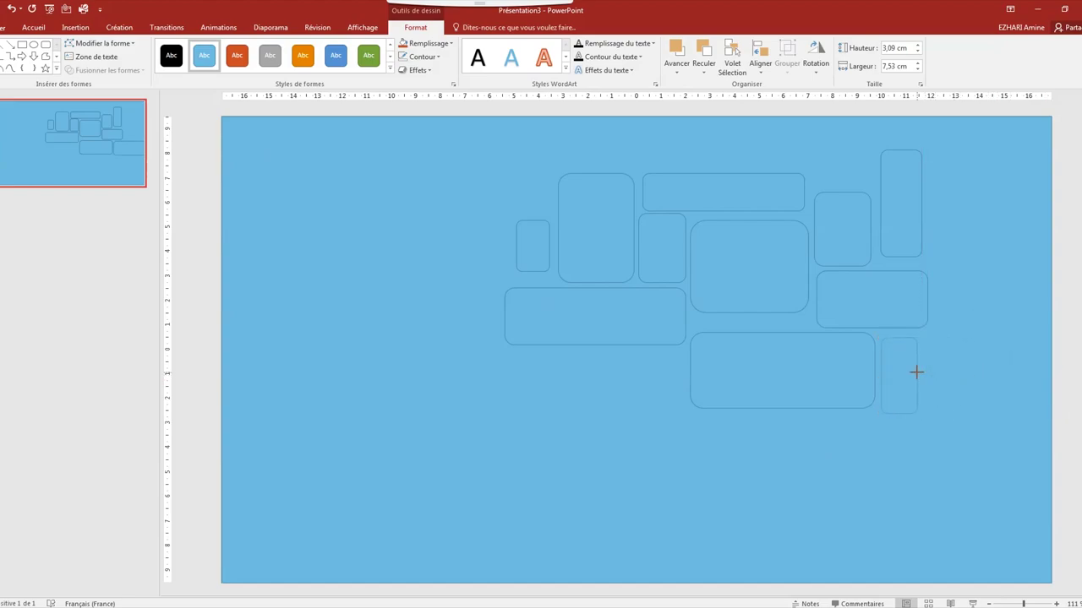
Lengthen and reposition two small rectangles beneath the wide bar in the mosaic.
click(917, 372)
drag(898, 414, 898, 429)
drag(666, 269, 659, 510)
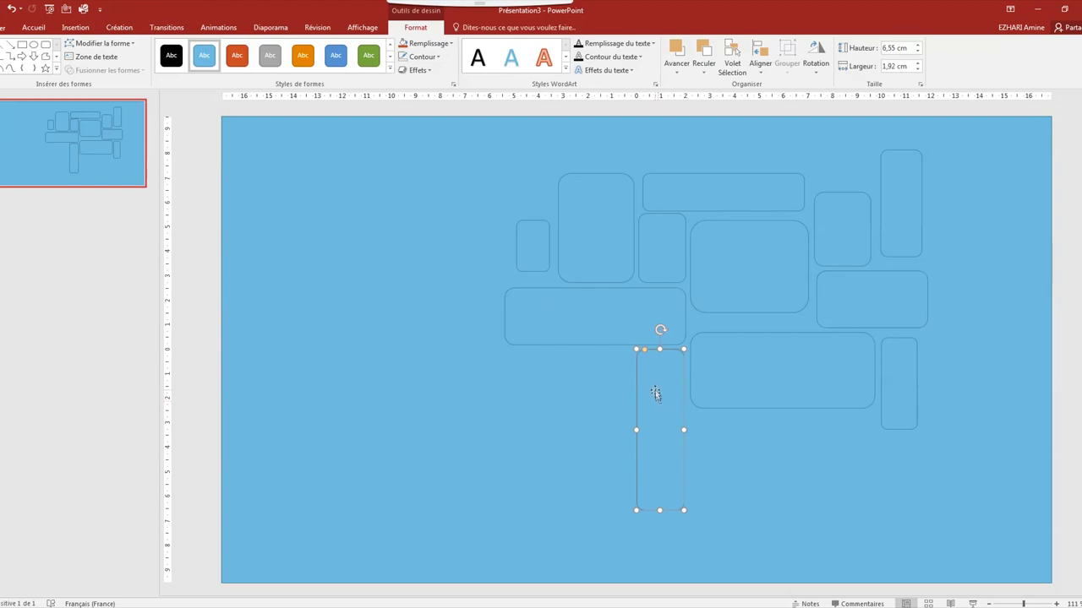
click(666, 250)
drag(666, 250, 622, 390)
mouse_move(601, 417)
mouse_down()
mouse_move(599, 524)
mouse_move(605, 510)
mouse_move(516, 479)
mouse_up()
Duplicate the tall rectangle beside itself and size the copy to fit.
click(599, 410)
ctrl+drag(599, 409, 543, 407)
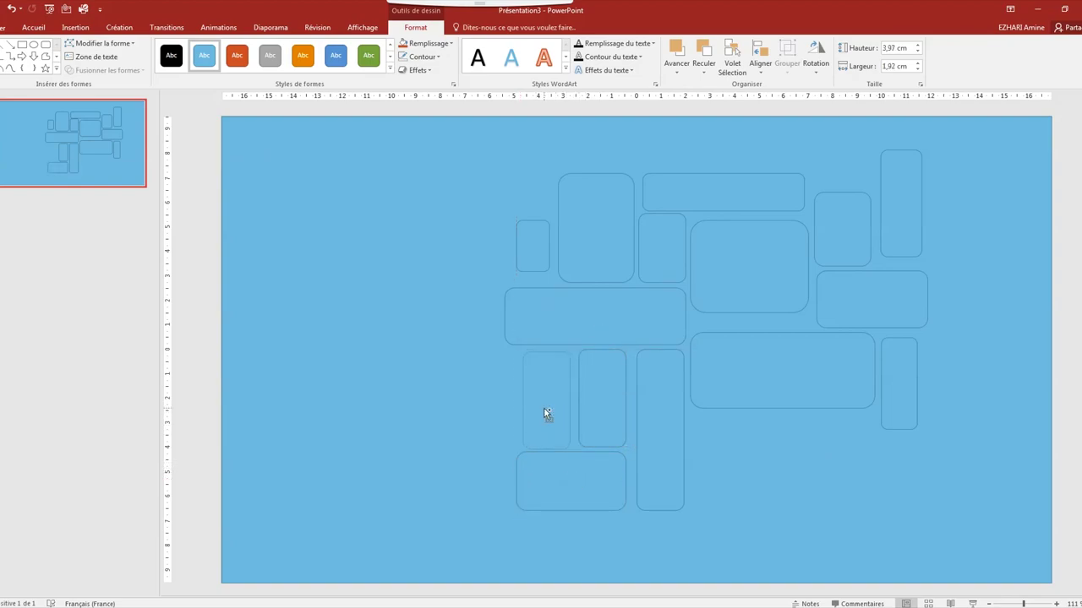
mouse_move(568, 419)
mouse_down()
mouse_move(545, 411)
mouse_move(552, 387)
mouse_up()
drag(553, 414, 554, 443)
drag(558, 443, 560, 411)
Duplicate the large right rectangle below it, narrowing and lengthening the copy.
click(786, 386)
drag(778, 383, 773, 467)
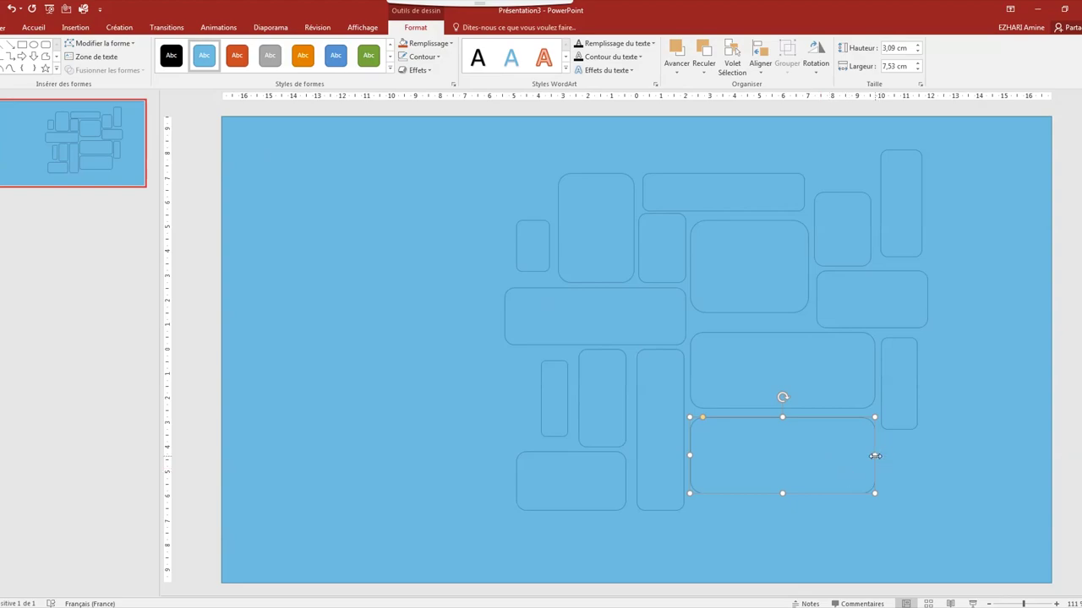
drag(874, 455, 827, 455)
drag(691, 456, 697, 458)
drag(759, 494, 758, 512)
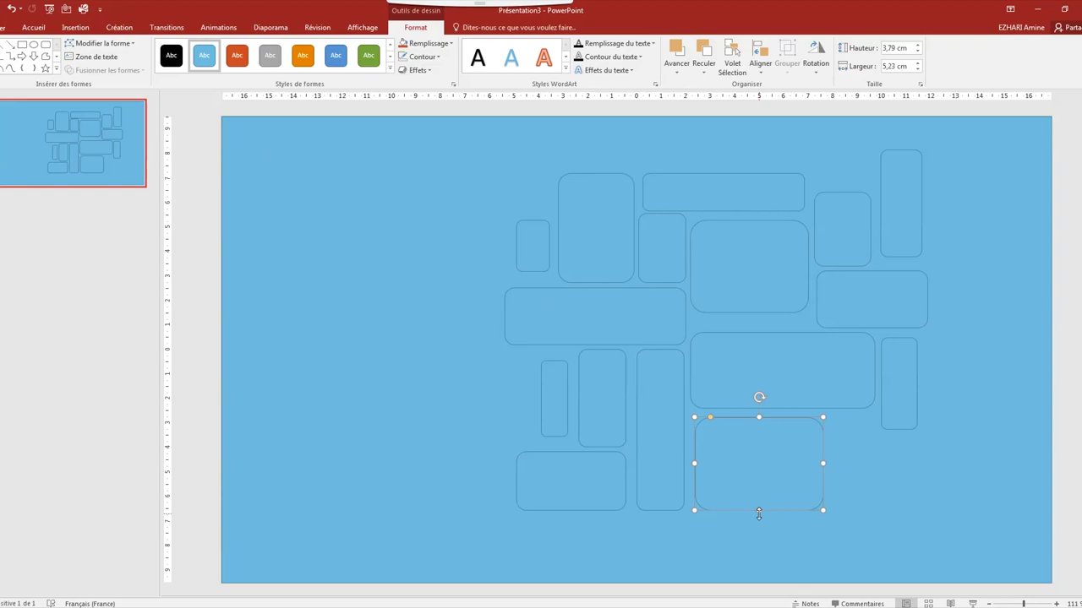
Duplicate the narrow rectangle and shape the copy into a 4,04 × 3,37 cm bottom-right block.
click(900, 413)
drag(891, 471, 855, 495)
click(896, 401)
mouse_move(898, 429)
mouse_down()
mouse_move(898, 411)
mouse_move(898, 423)
mouse_up()
click(869, 460)
drag(870, 480, 917, 481)
drag(836, 483, 832, 483)
drag(875, 525, 874, 534)
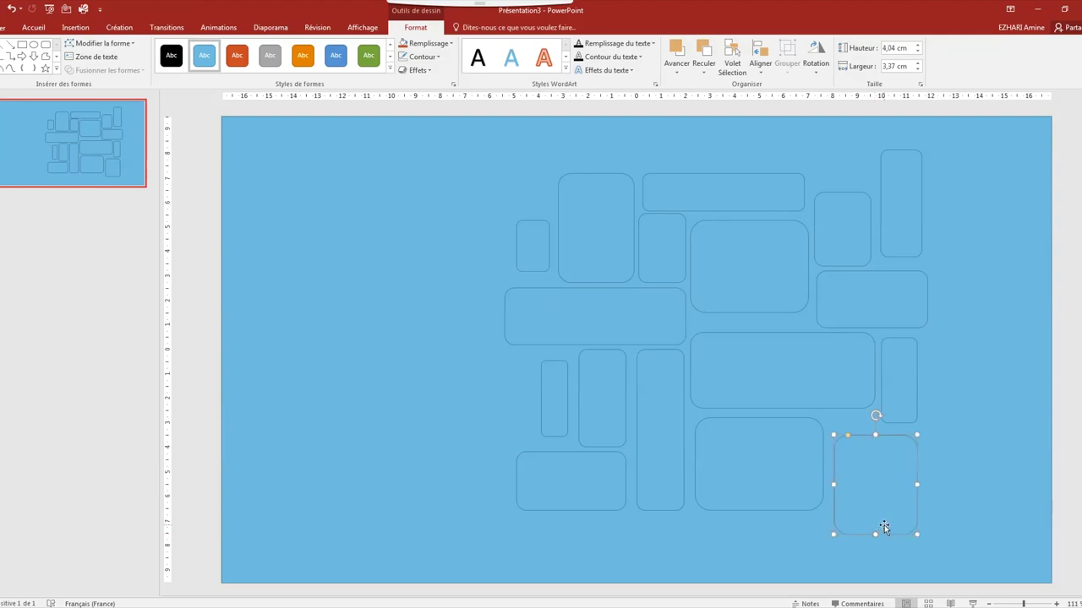
click(958, 261)
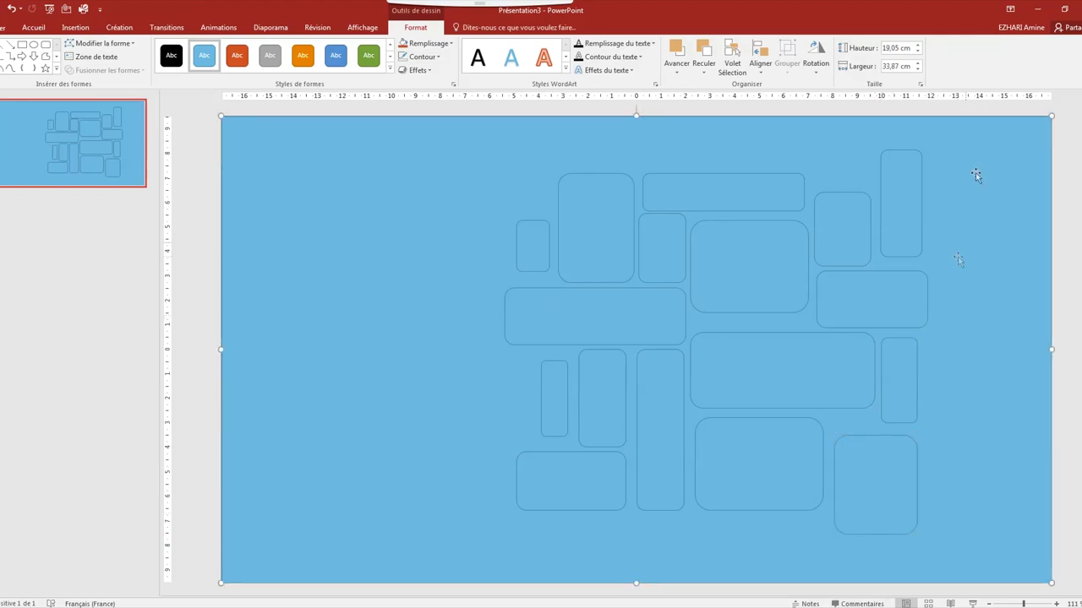
Shift the whole group of rounded rectangles further right.
drag(980, 111, 465, 591)
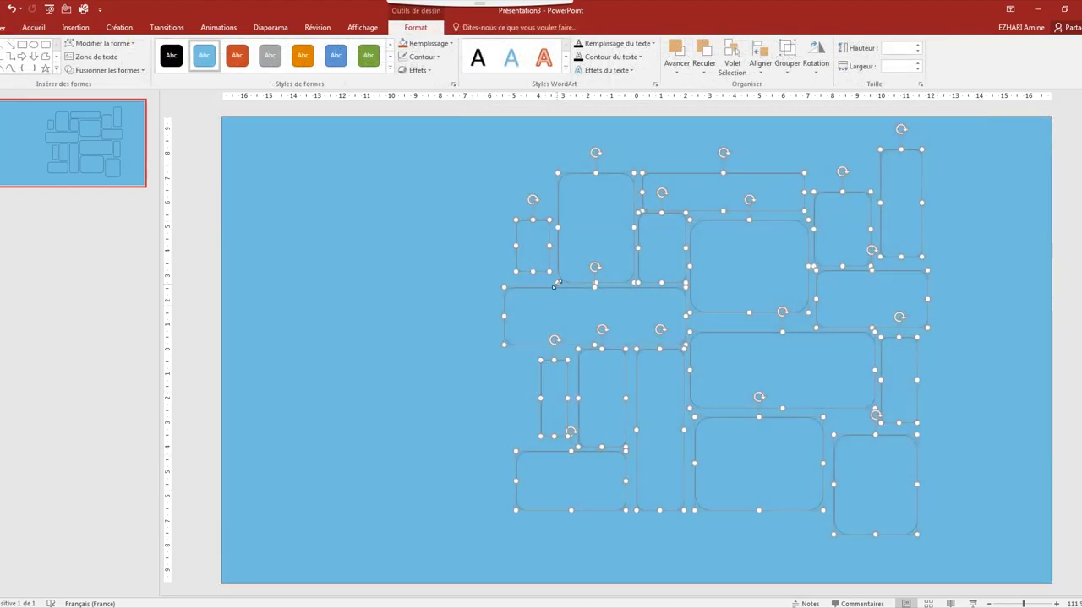
drag(562, 291, 635, 310)
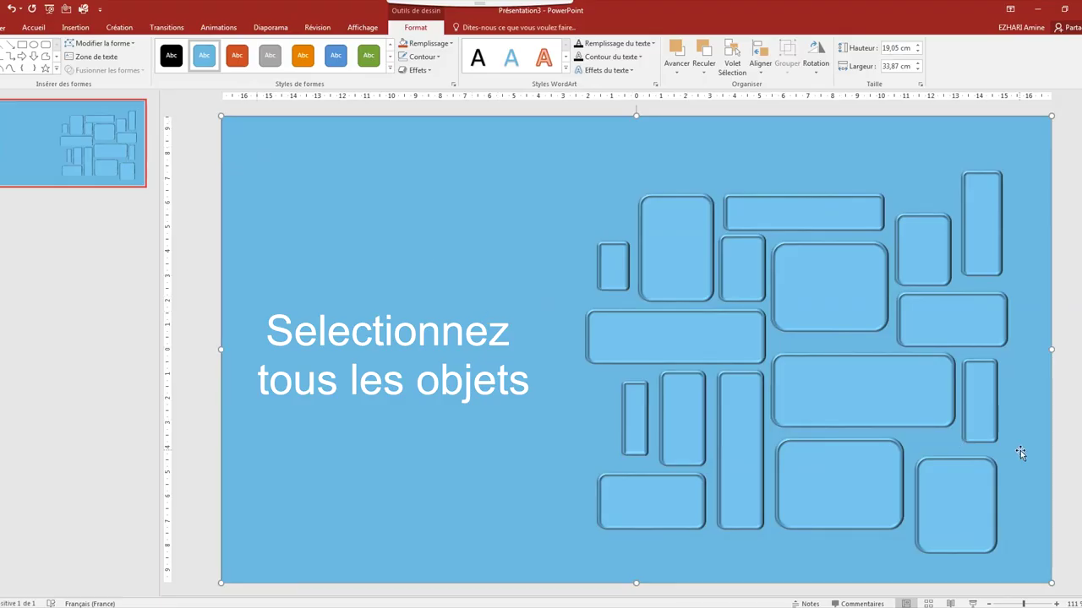
click(1061, 129)
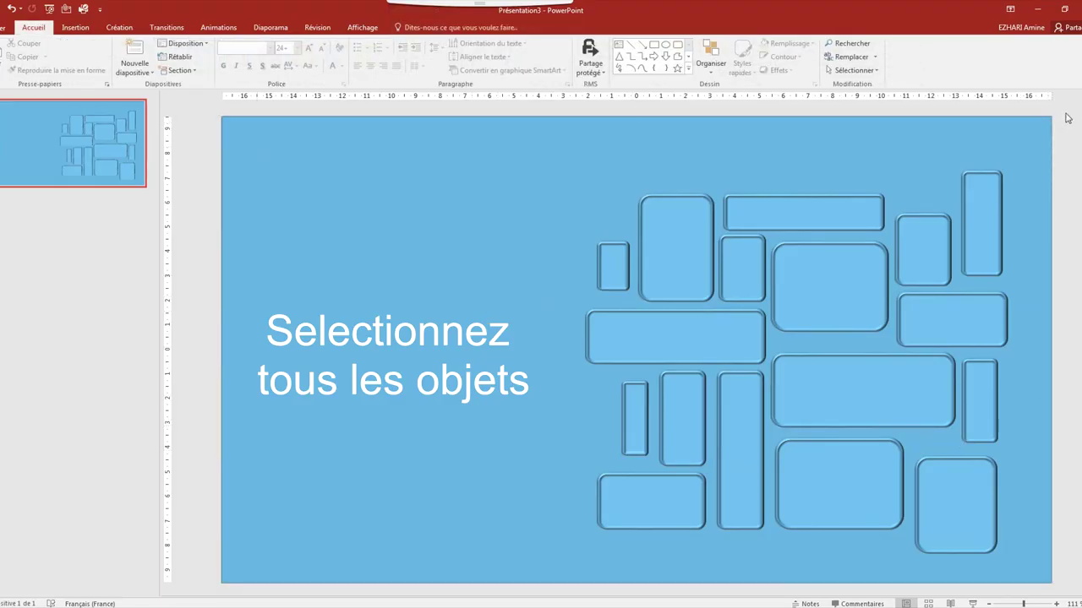
Select all shapes with the blue background and merge them using Soustraction.
drag(1065, 113, 178, 593)
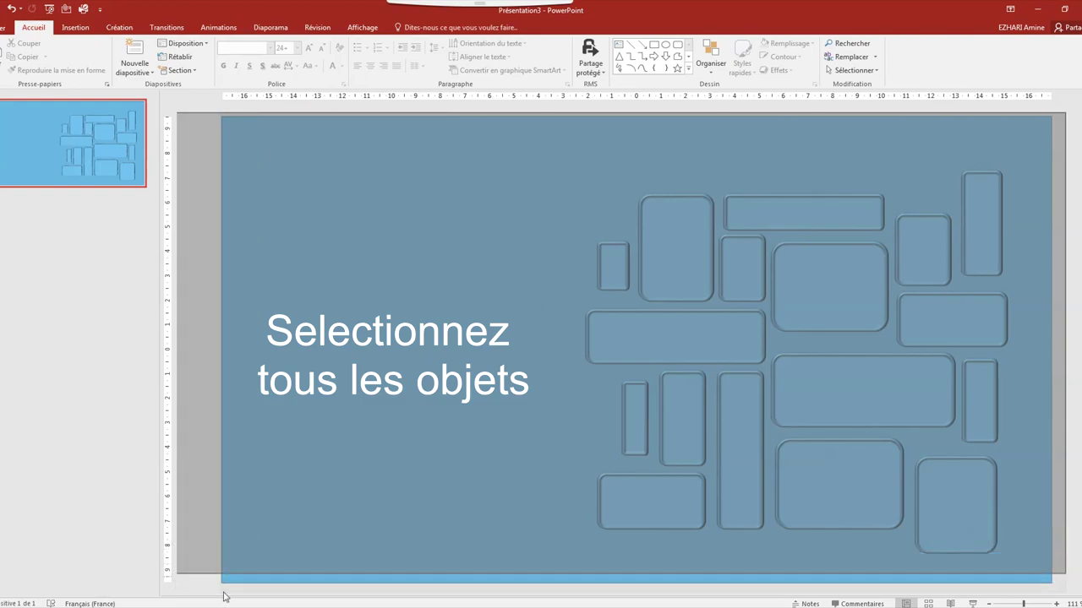
drag(116, 570, 203, 597)
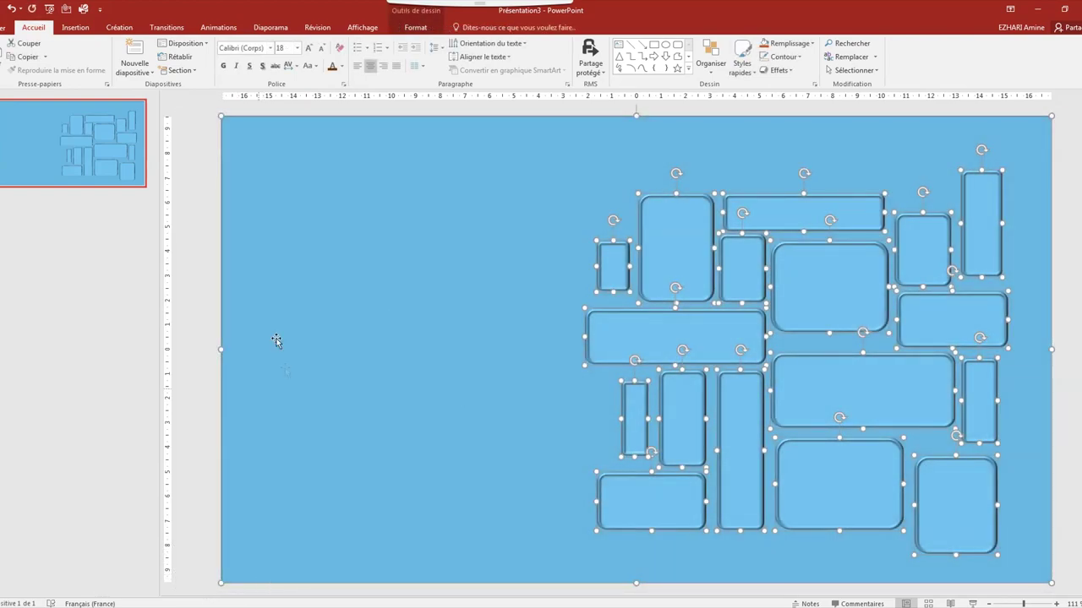
click(416, 28)
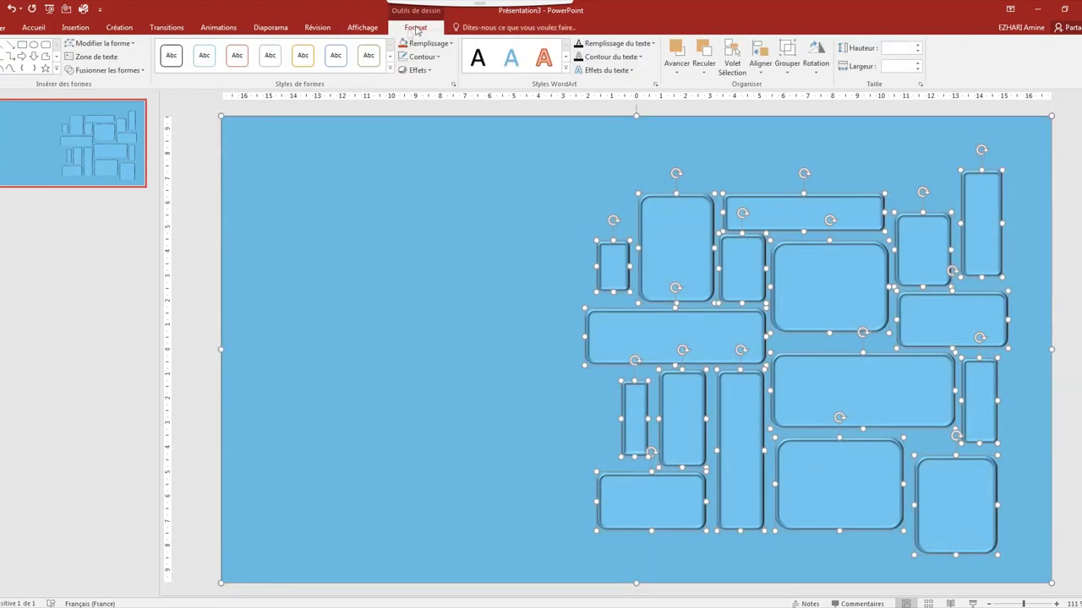
click(107, 70)
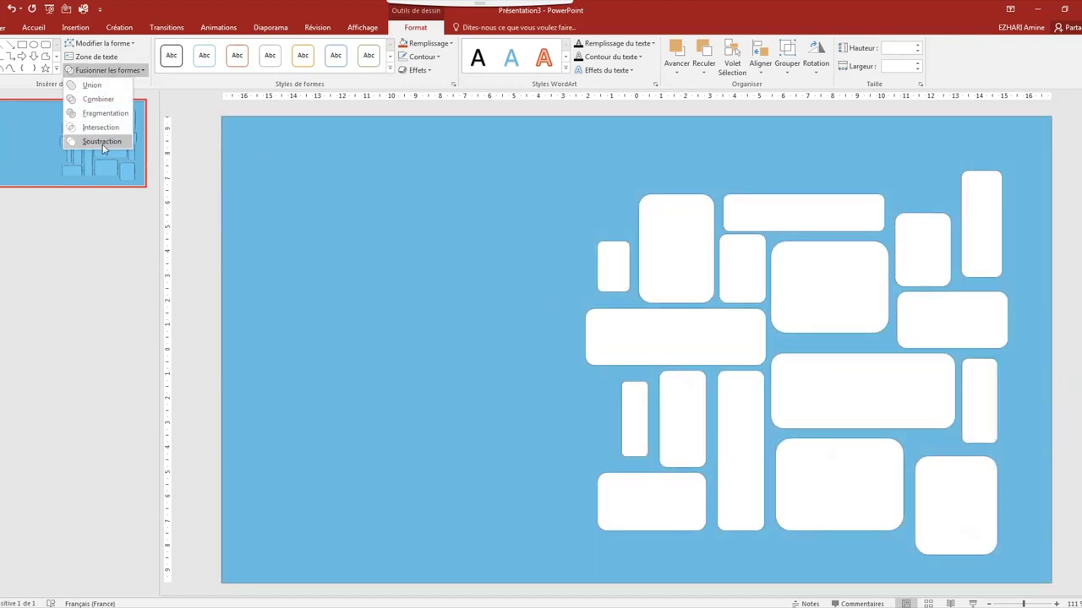
click(102, 144)
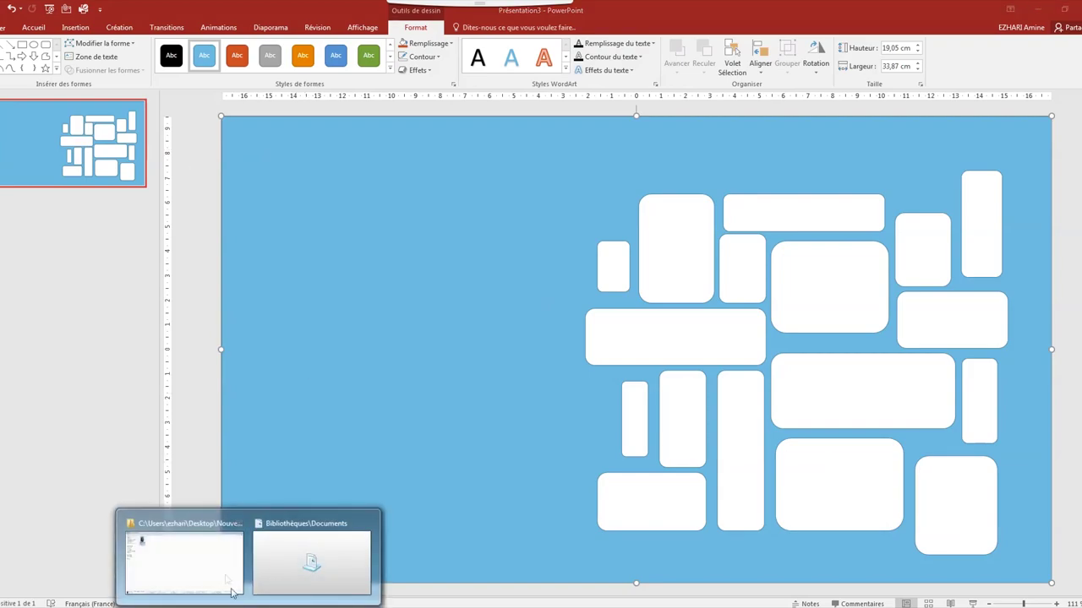
Copy the portrait JPG from Photo Viewer, then minimize the viewer and folder windows.
click(232, 591)
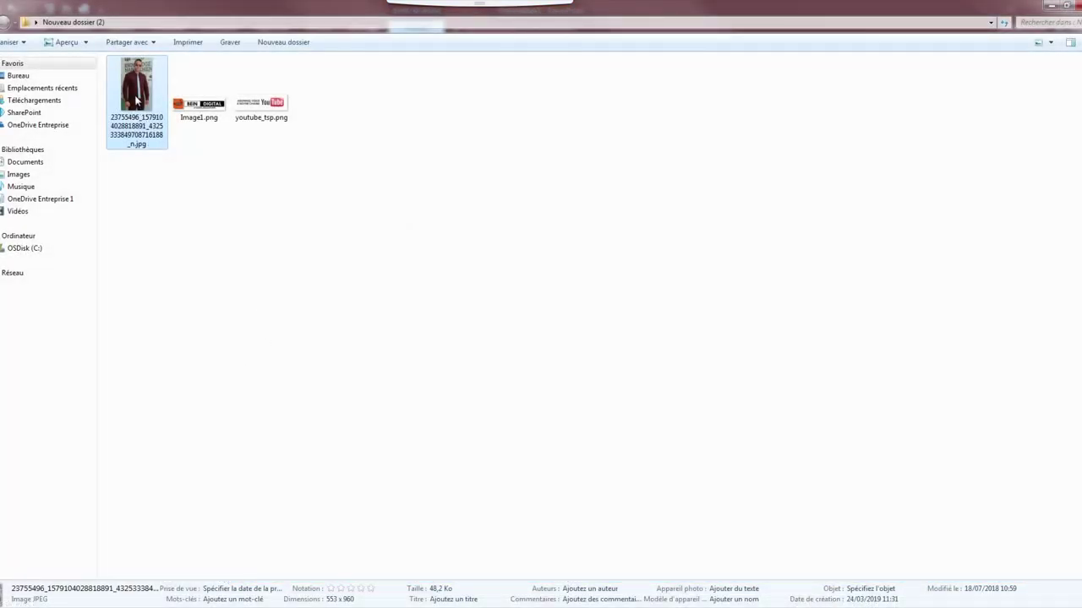
double_click(134, 94)
right_click(578, 230)
click(615, 325)
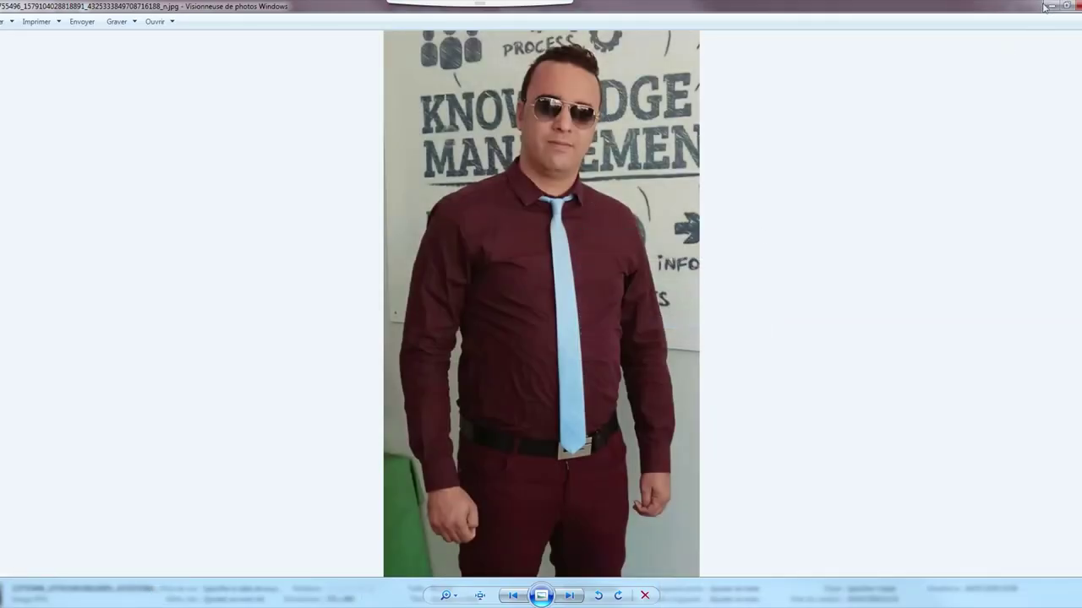
click(1047, 6)
click(1039, 9)
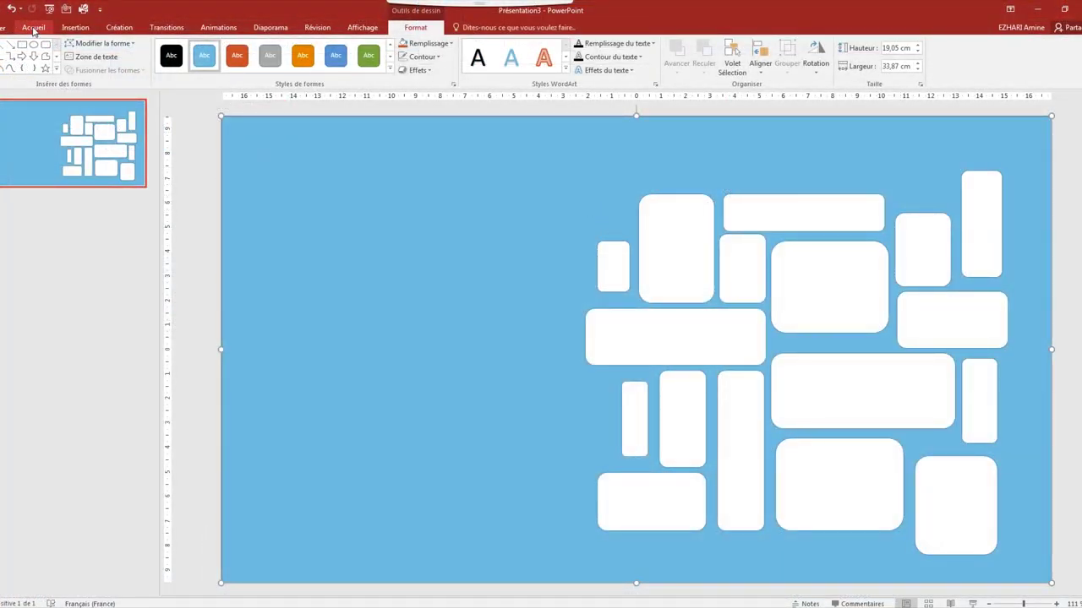
click(33, 28)
Paste the portrait photo and move it right over the mosaic.
click(3, 73)
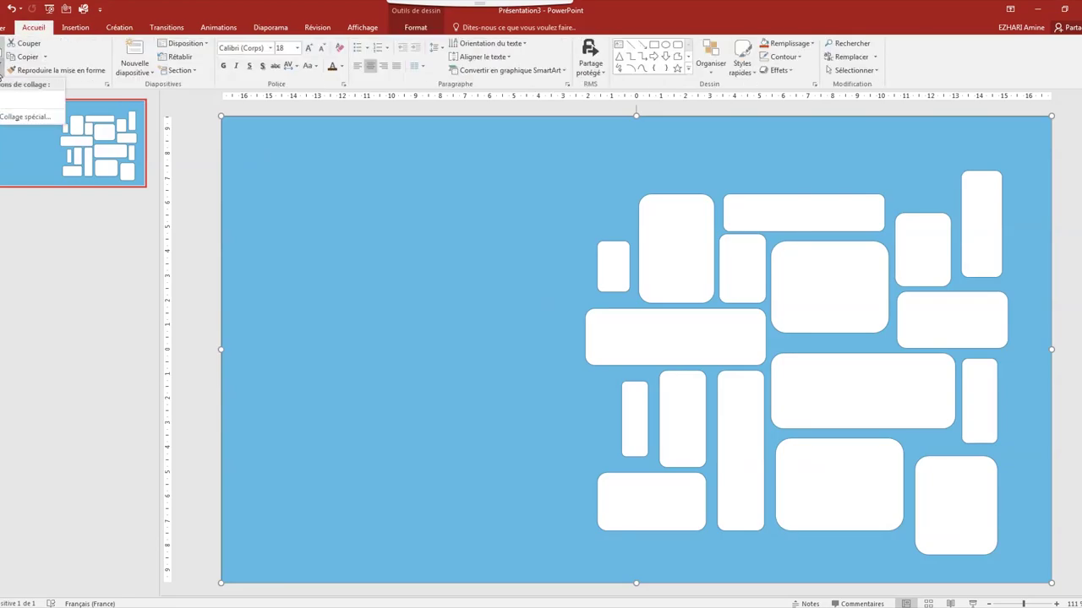
click(10, 100)
mouse_move(650, 202)
mouse_down()
mouse_move(732, 325)
mouse_move(695, 203)
mouse_up()
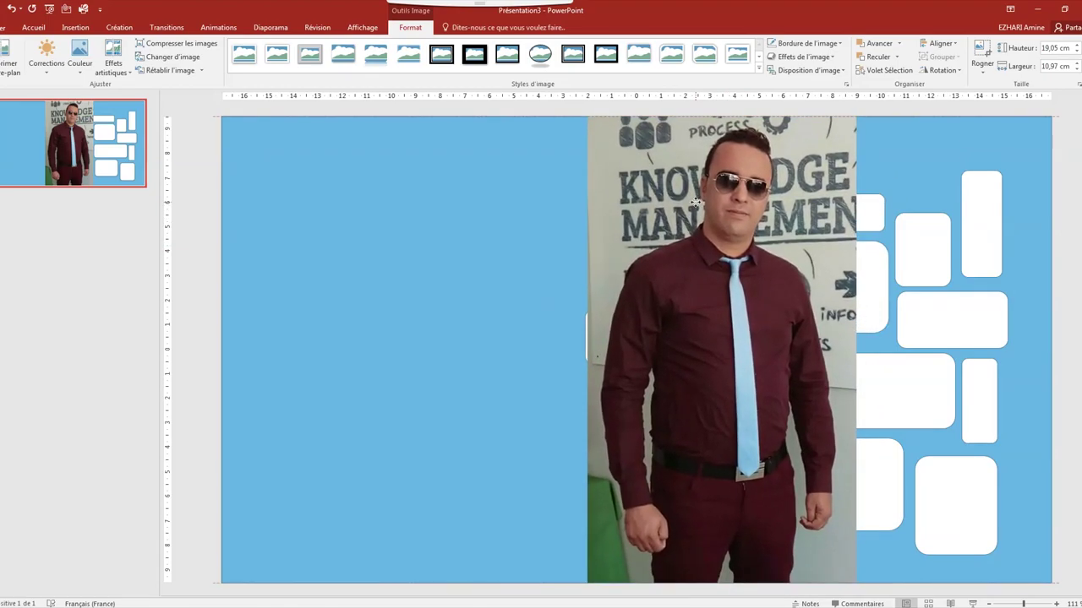
drag(695, 202, 691, 240)
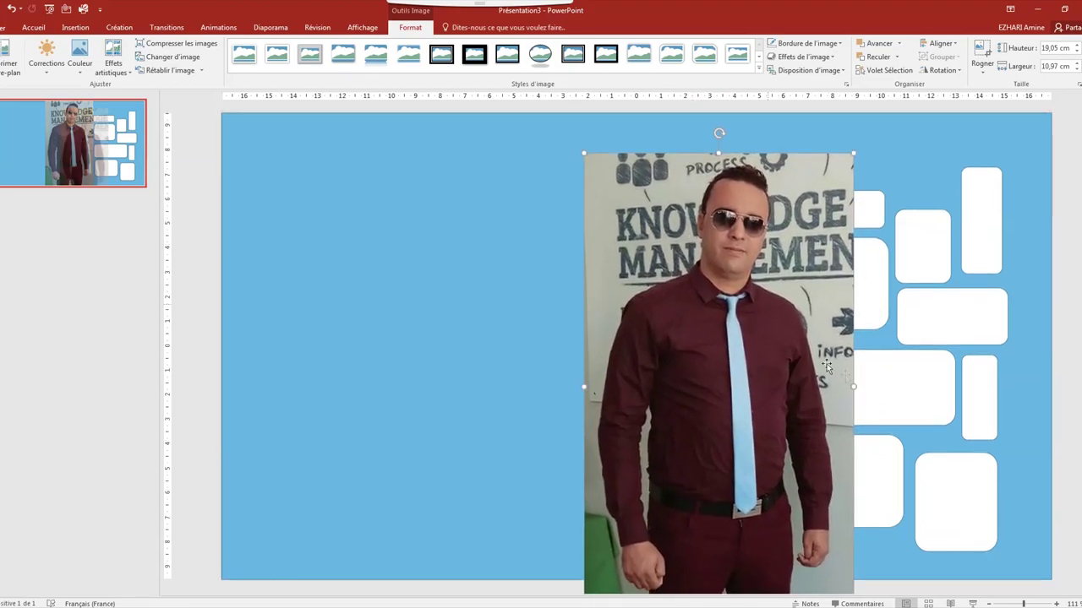
Enlarge the photo to 25,86 × 19,27 cm, reaching the slide's right edge.
drag(853, 386, 1051, 386)
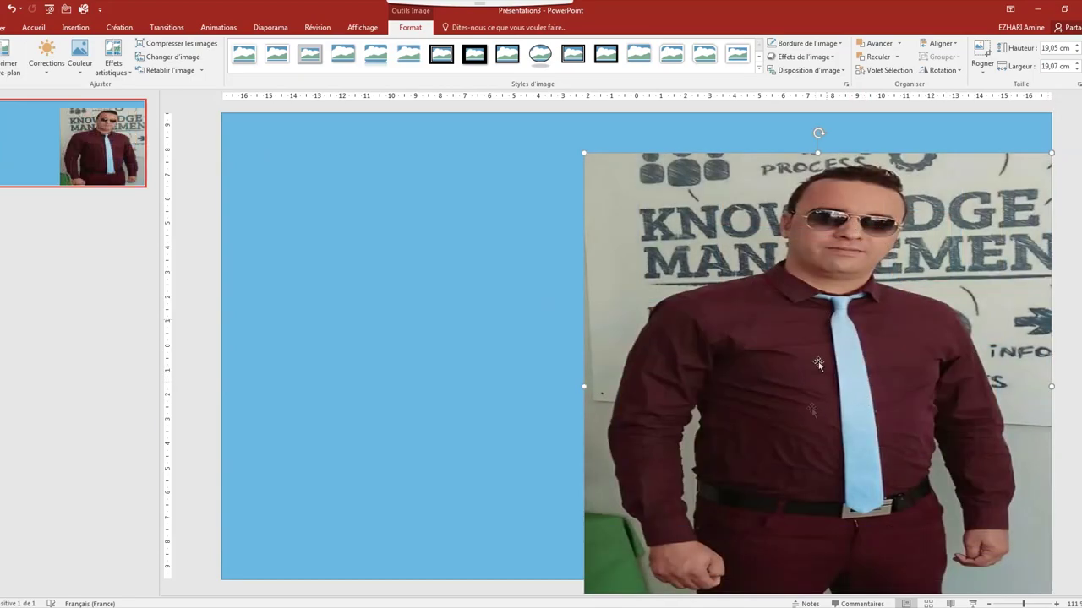
mouse_move(816, 152)
mouse_down()
mouse_move(816, 118)
mouse_move(816, 132)
mouse_up()
drag(827, 280, 827, 424)
drag(816, 218, 816, 174)
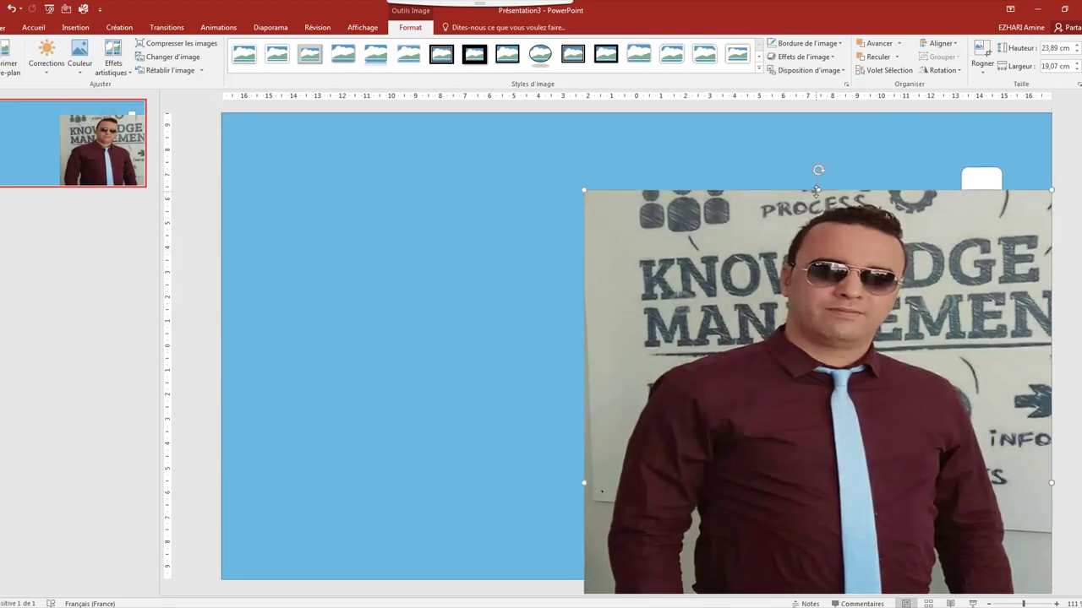
drag(817, 176, 816, 141)
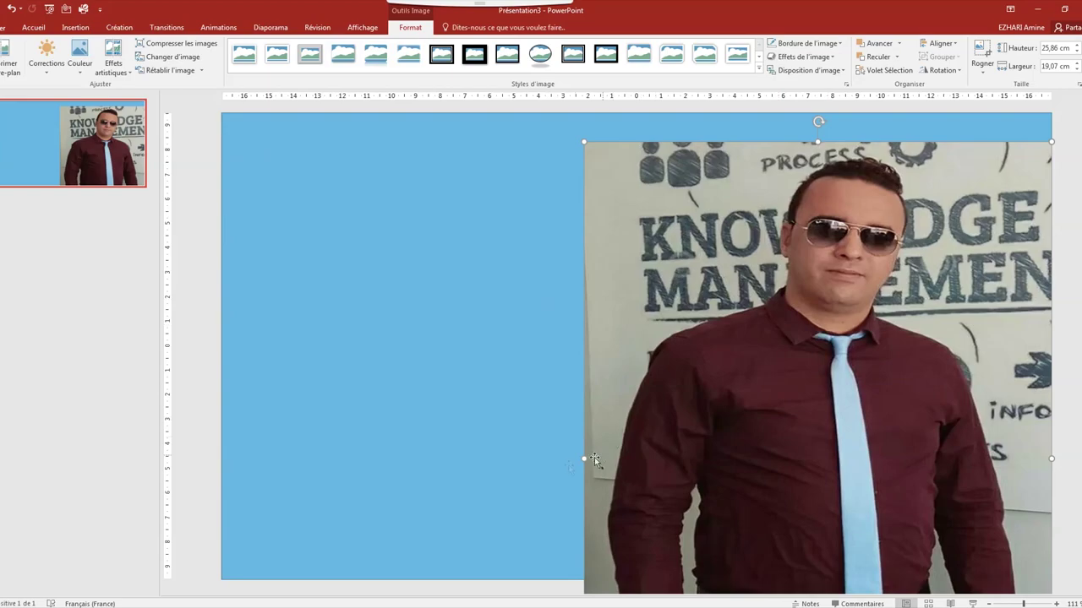
drag(583, 458, 578, 458)
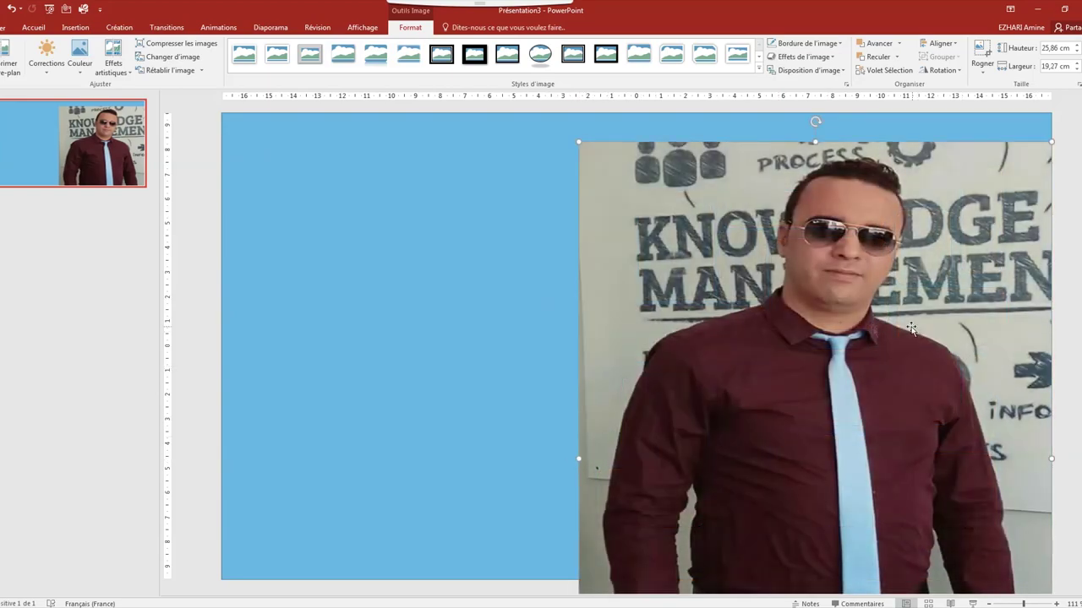
Send the photo to the back and shift it so the face shows through the holes.
right_click(783, 314)
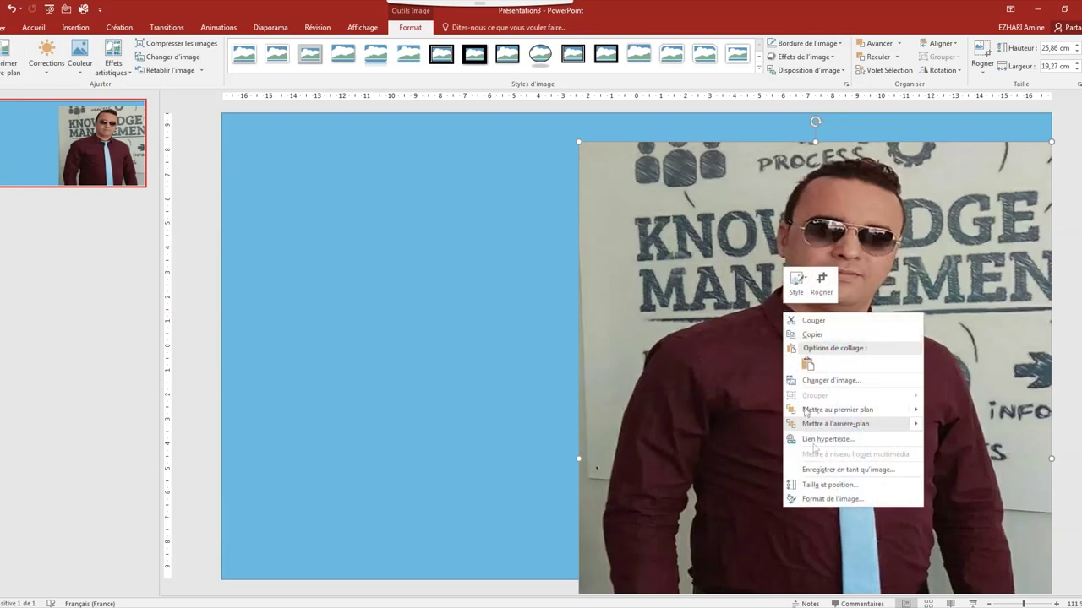
mouse_move(831, 425)
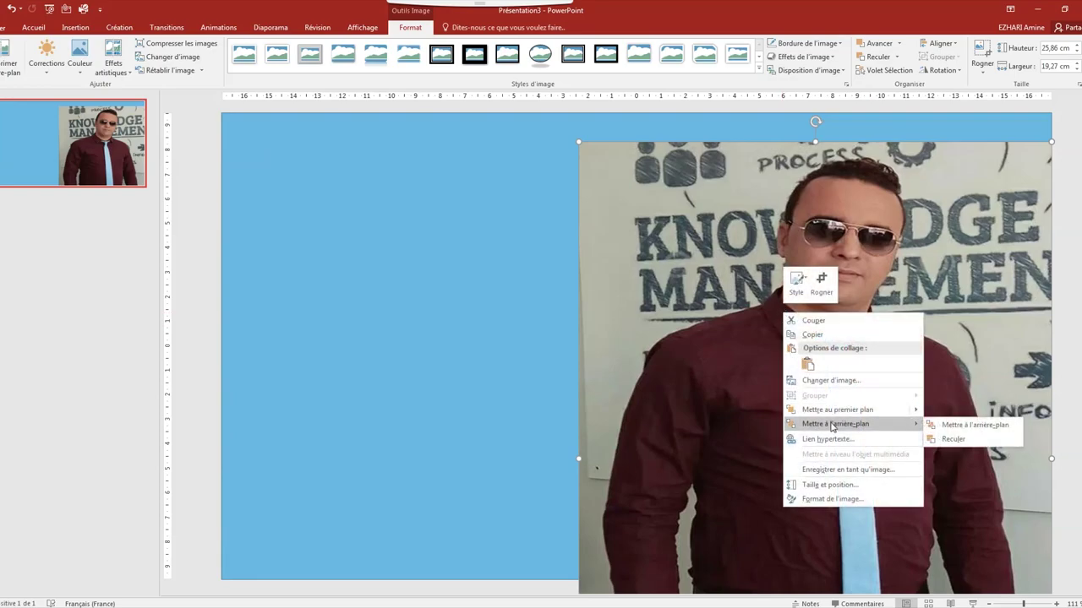
click(958, 427)
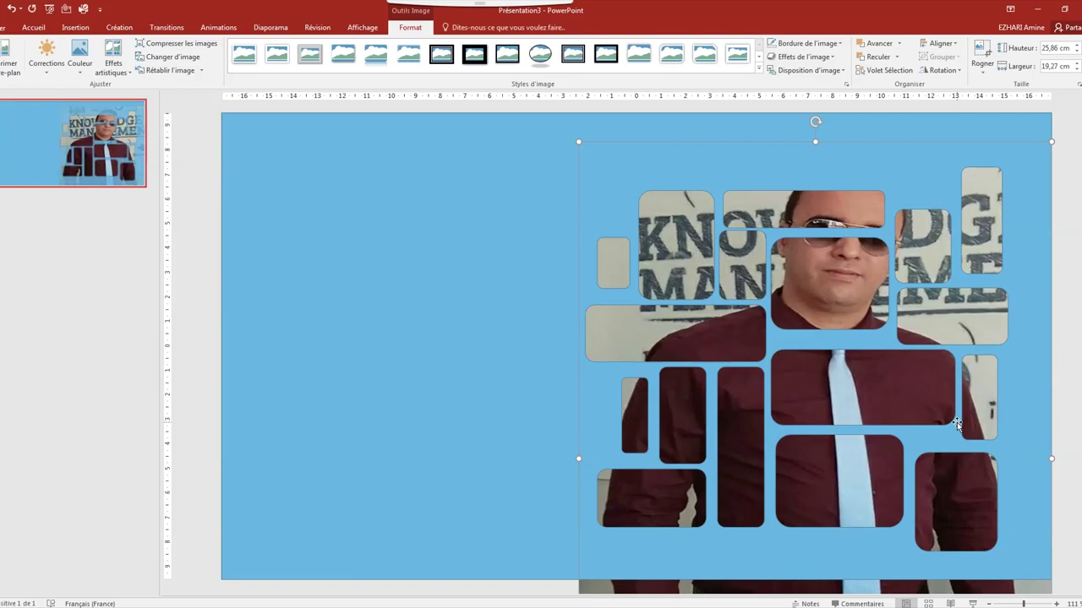
drag(914, 391, 884, 427)
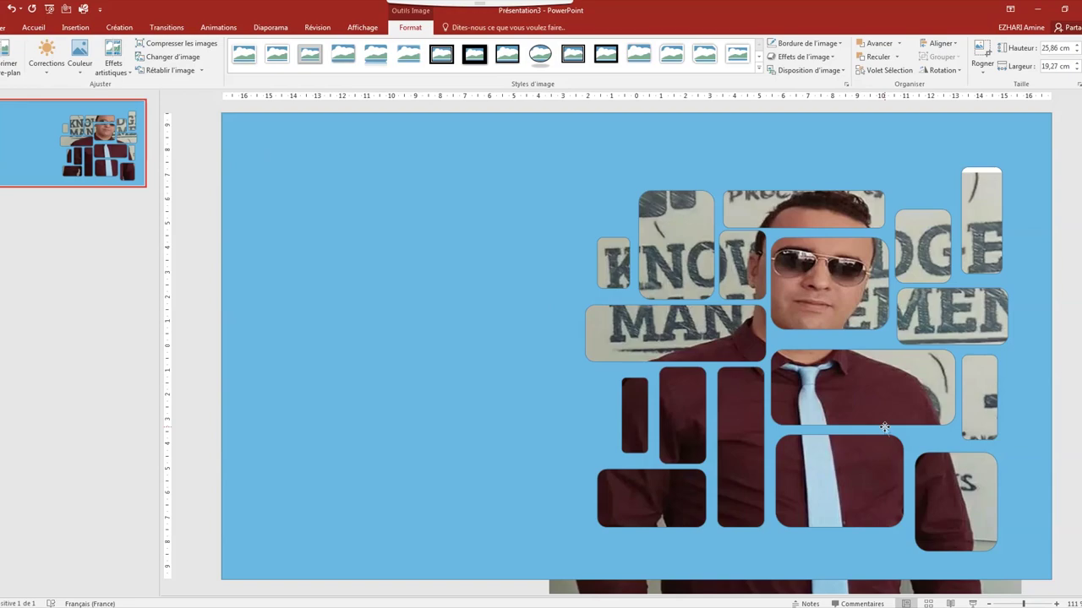
key(ctrl+a)
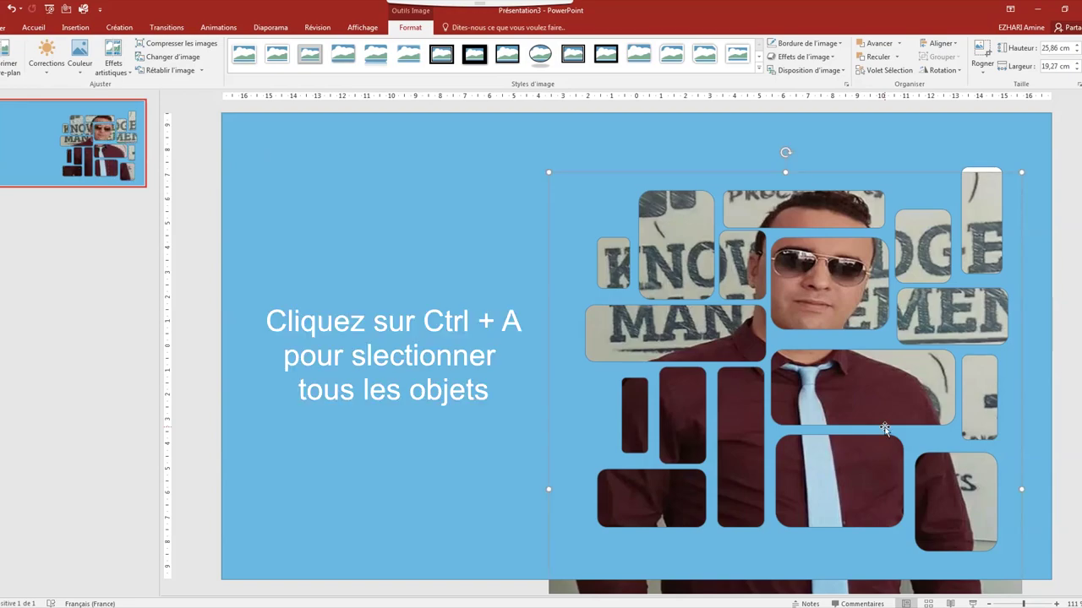
Give the backdrop around the mosaic a dark-brown-to-orange gradient fill.
key(ctrl+a)
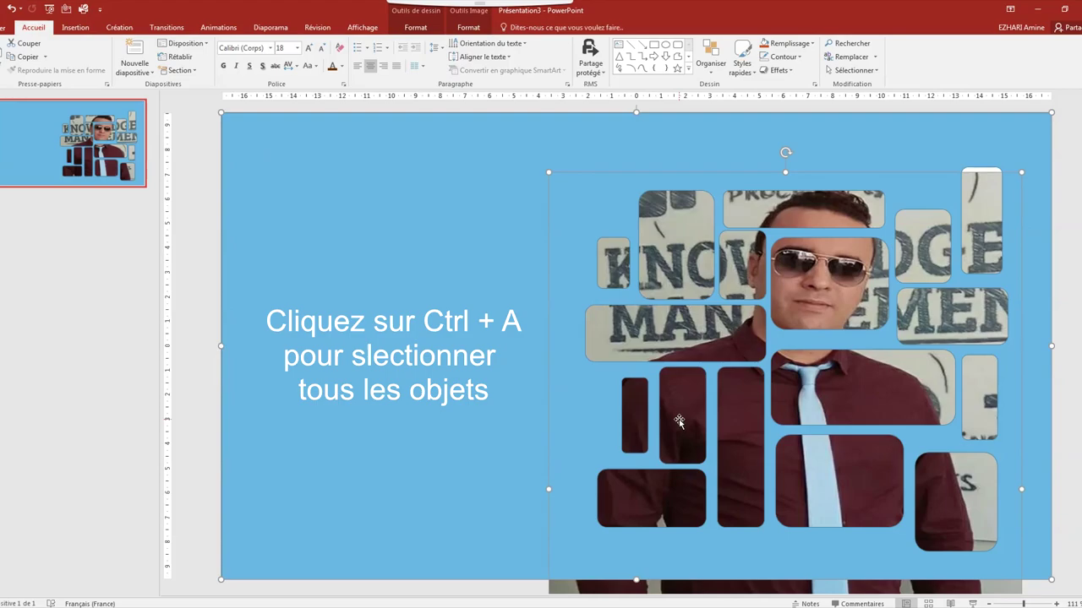
right_click(680, 425)
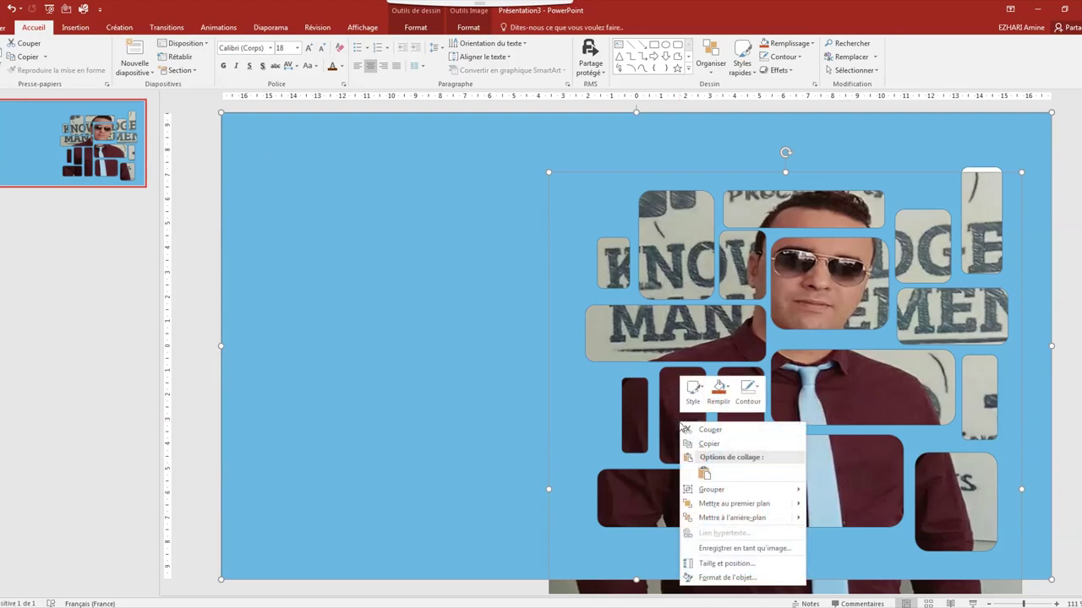
click(726, 577)
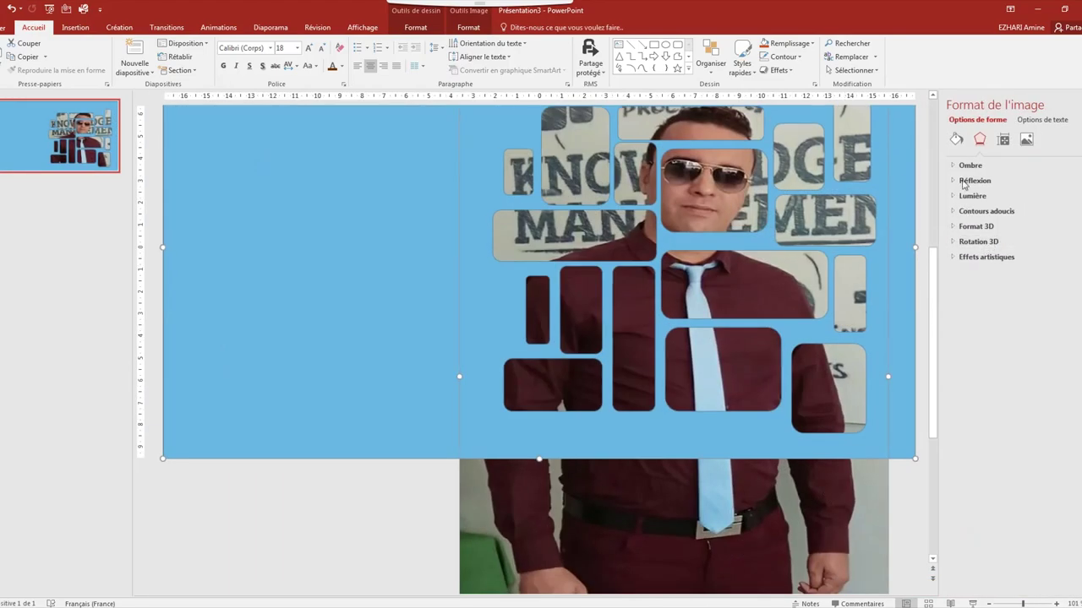
click(956, 138)
click(957, 165)
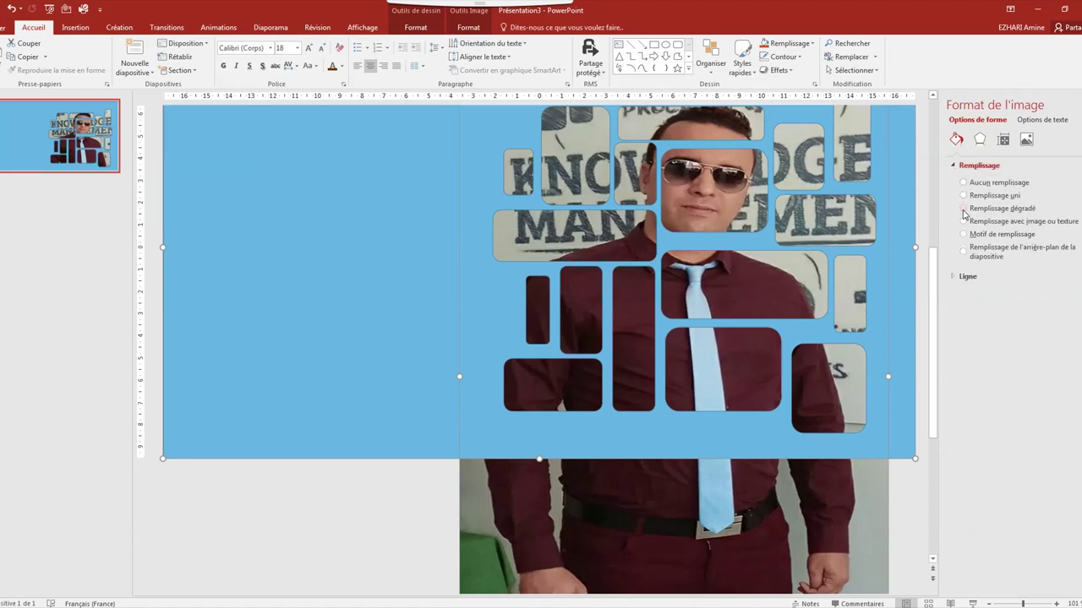
click(963, 209)
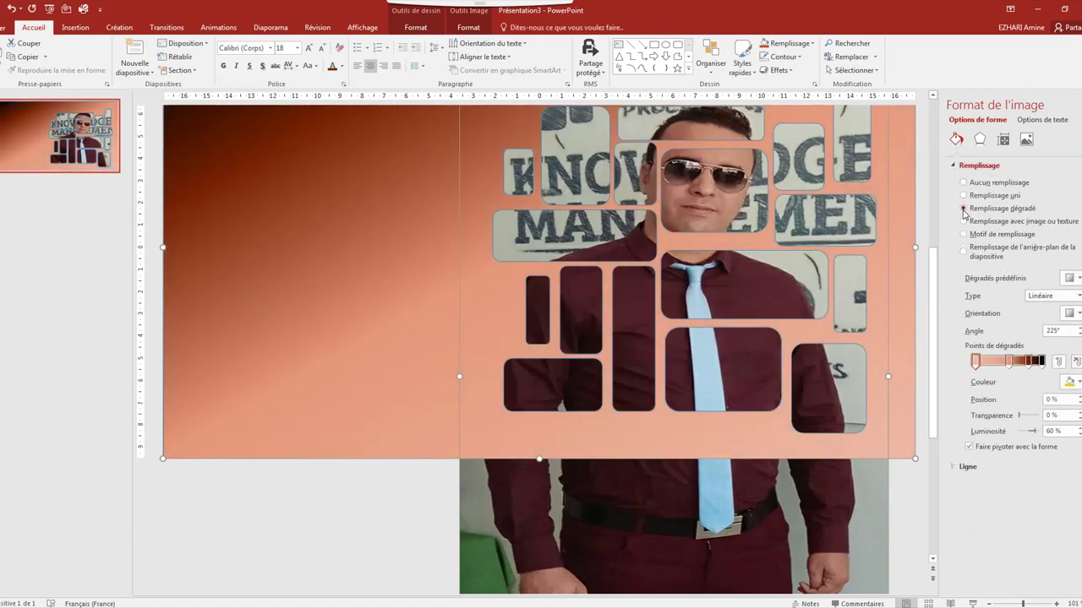
click(1074, 110)
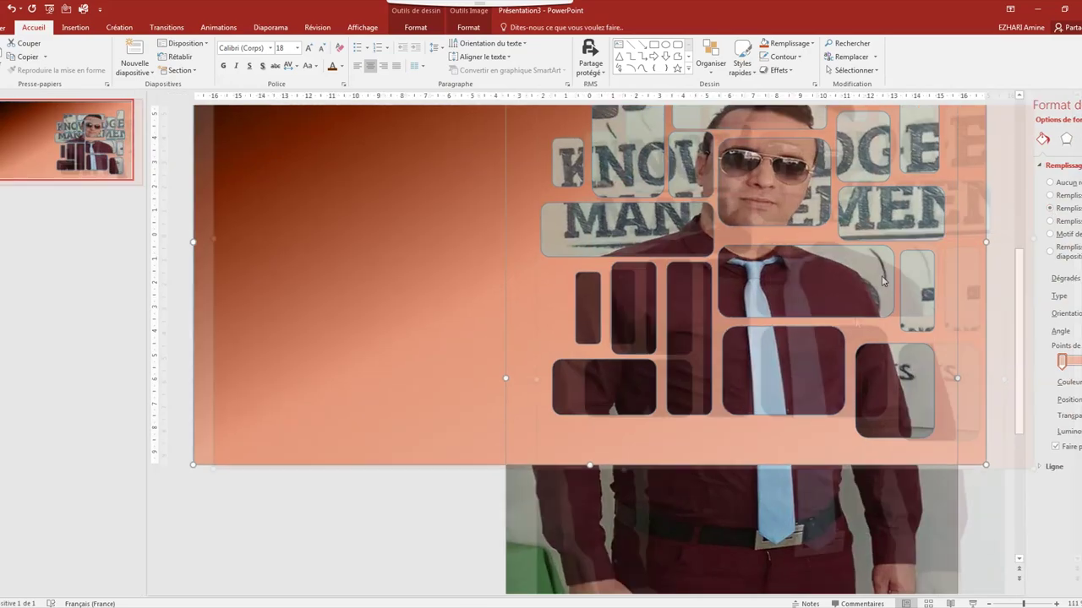
click(1070, 316)
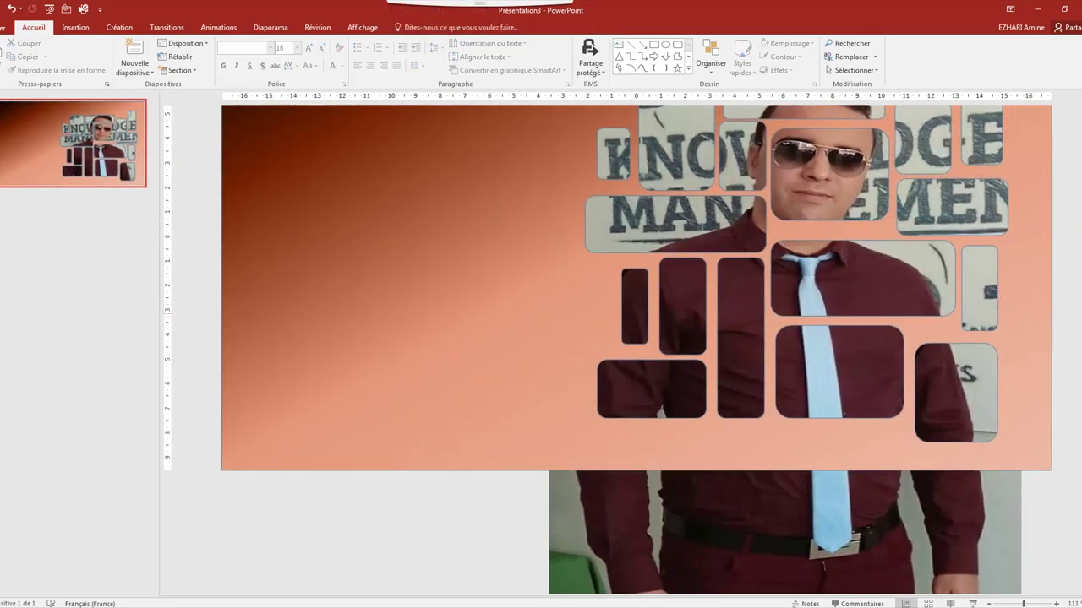
scroll(954, 358, up, 3)
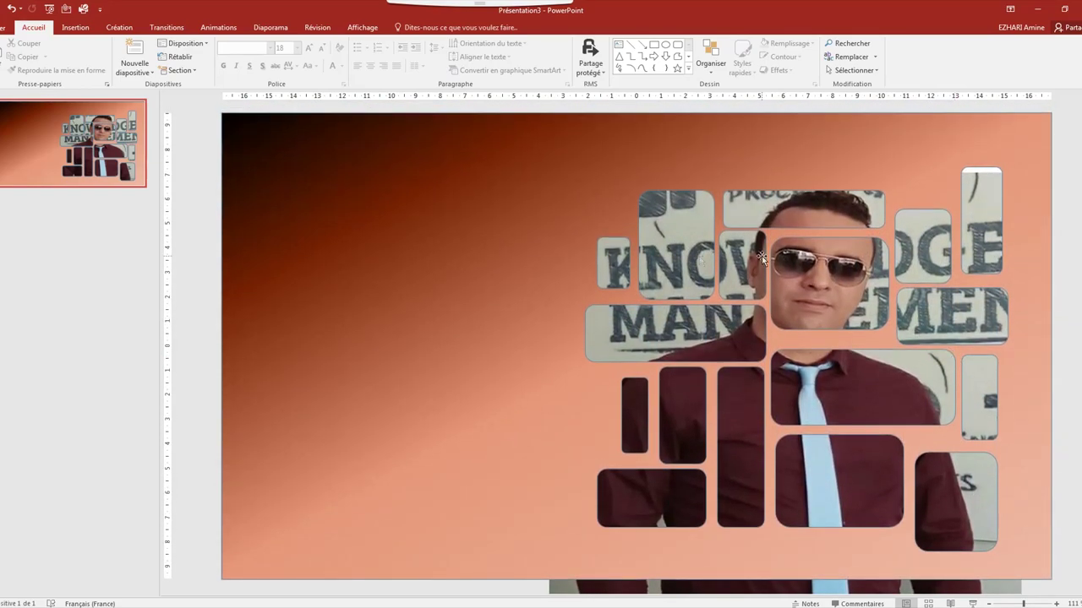
click(559, 256)
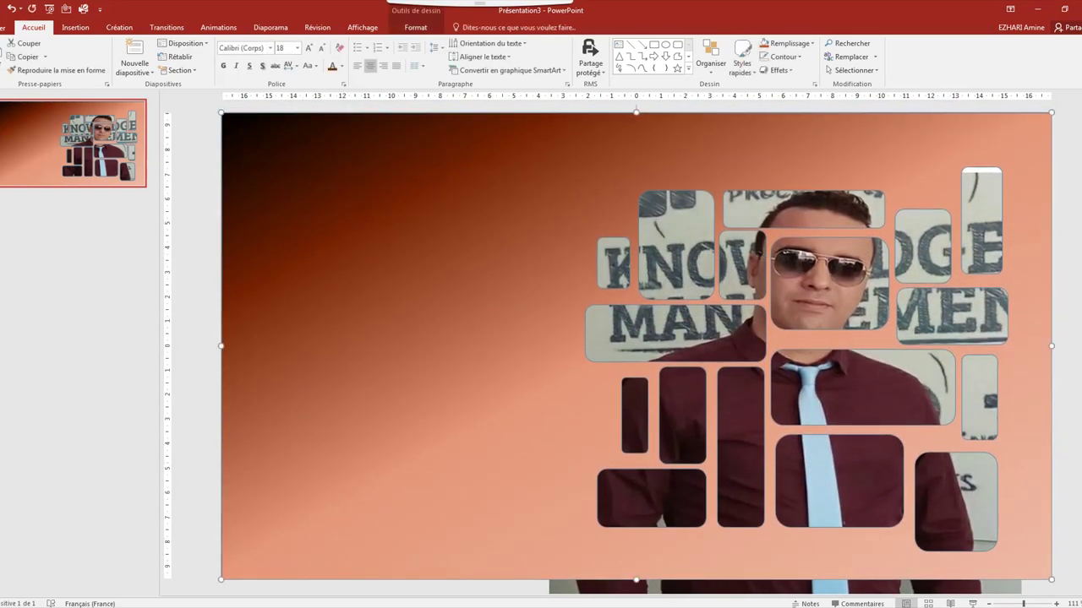
Copy the Image1.png logo file from the images folder for pasting onto the slide.
click(211, 574)
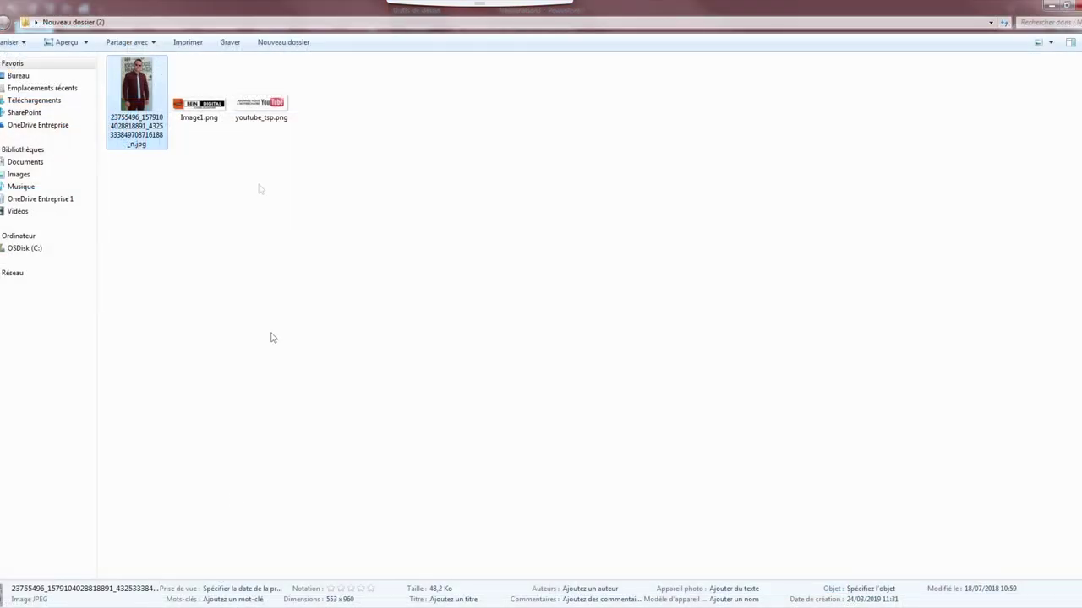
click(213, 110)
right_click(213, 110)
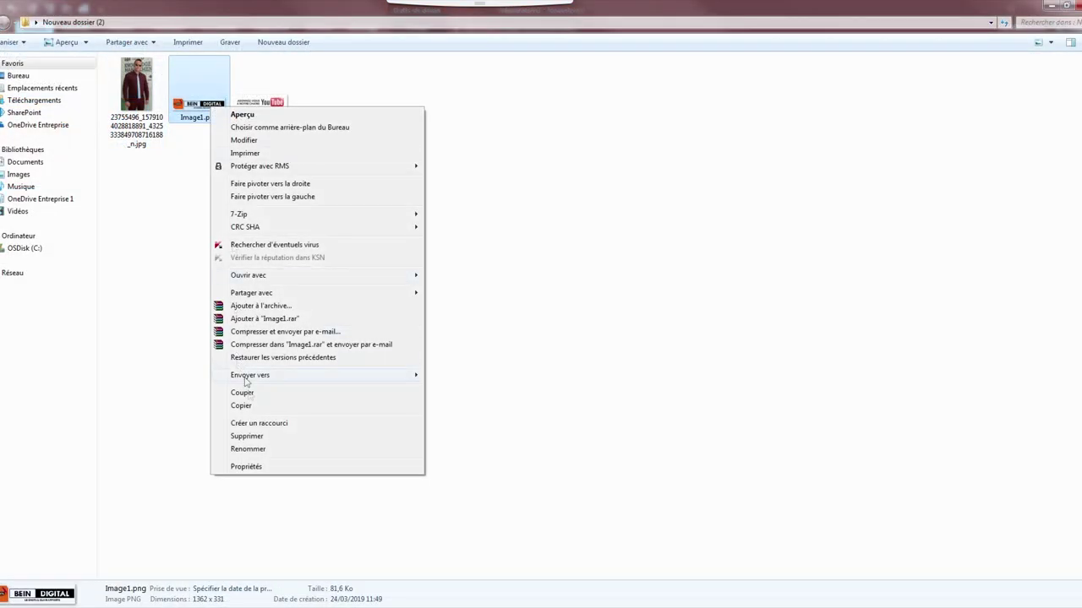
click(243, 406)
click(1048, 7)
right_click(346, 226)
Paste the BEIN DIGITAL logo and place it, slightly shrunk, at the slide's upper left.
click(370, 279)
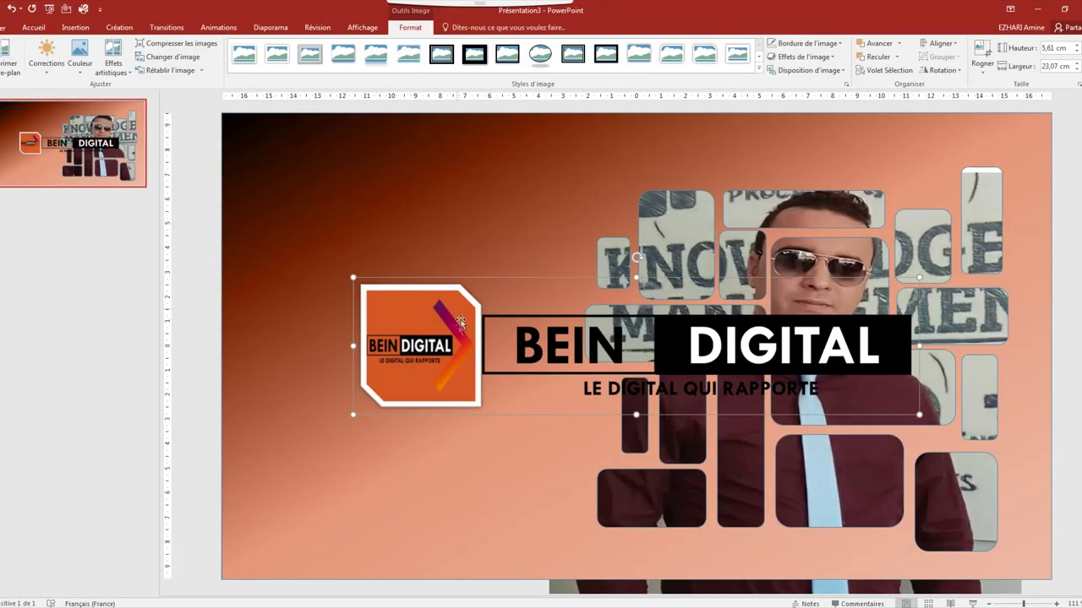
mouse_move(885, 339)
mouse_down()
mouse_move(782, 235)
mouse_move(581, 241)
mouse_up()
mouse_move(416, 310)
mouse_down()
mouse_move(416, 269)
mouse_move(393, 306)
mouse_up()
click(422, 360)
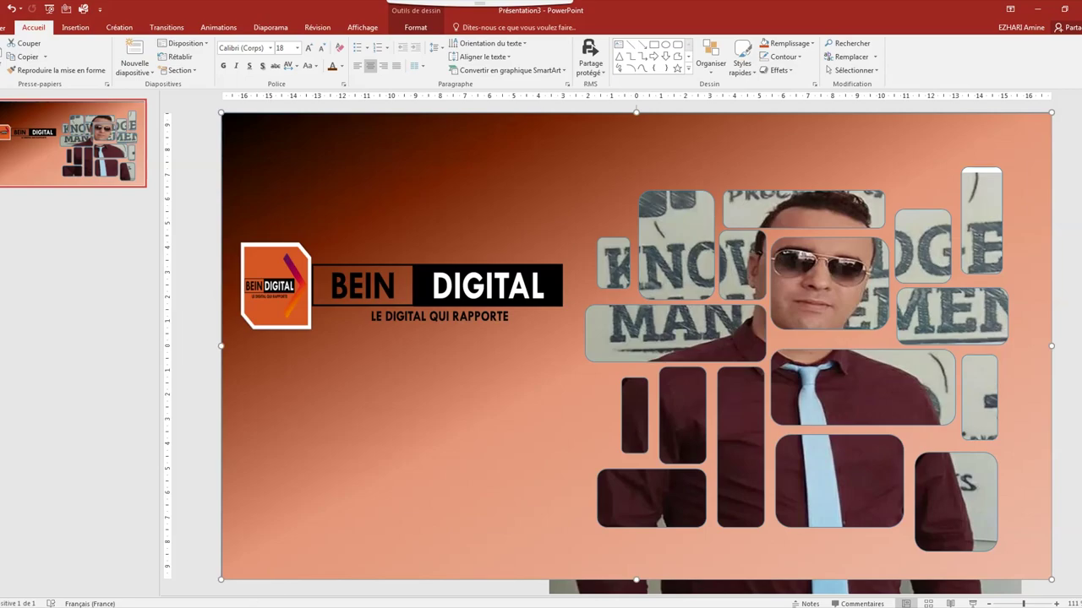
Copy the youtube_tsp.png subscribe image file from the images folder.
click(187, 607)
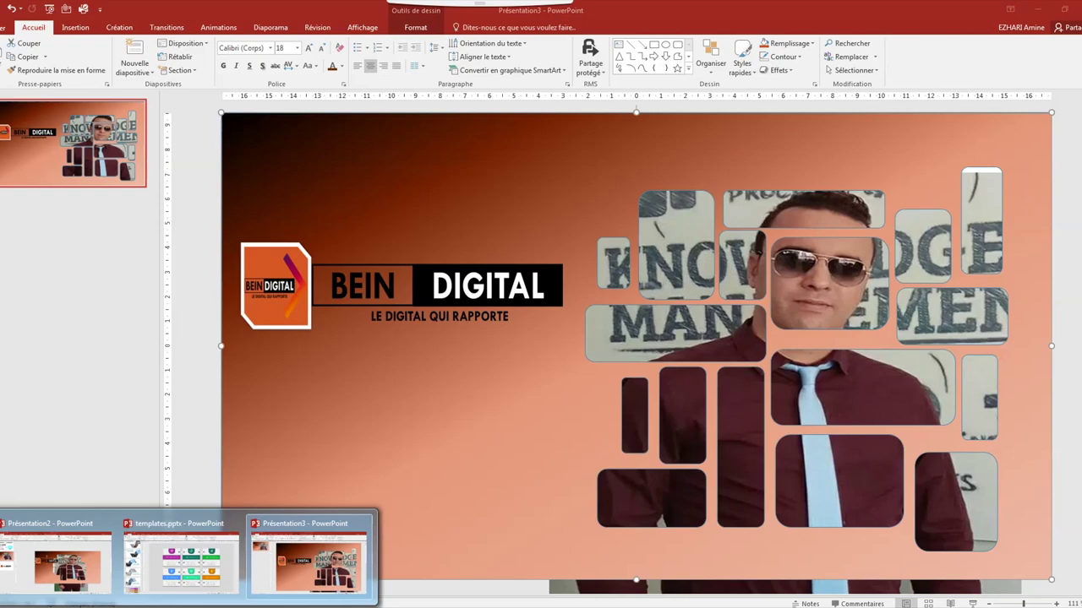
click(203, 571)
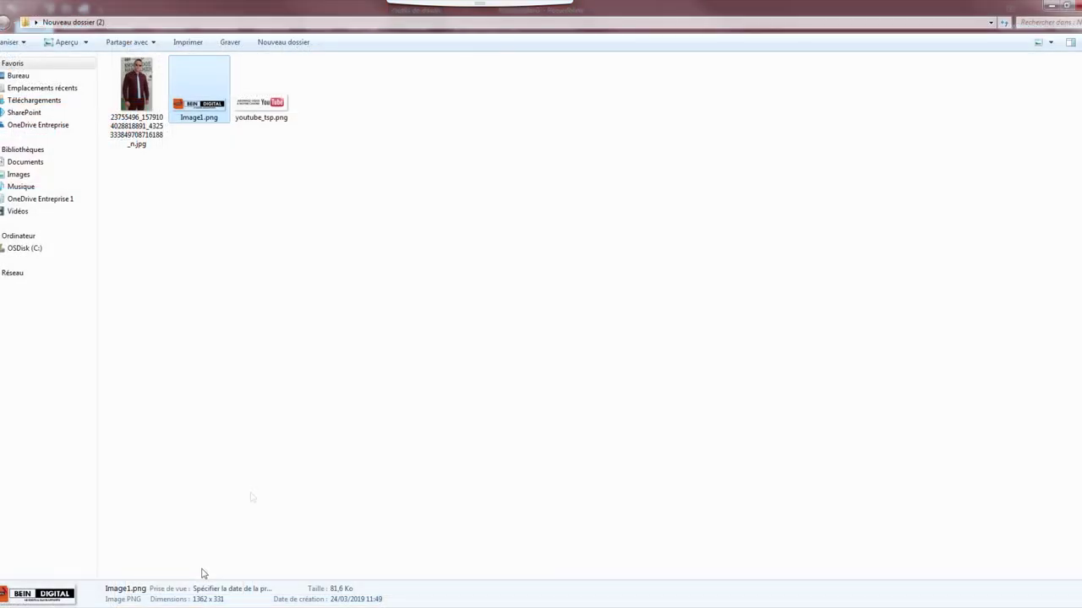
right_click(268, 115)
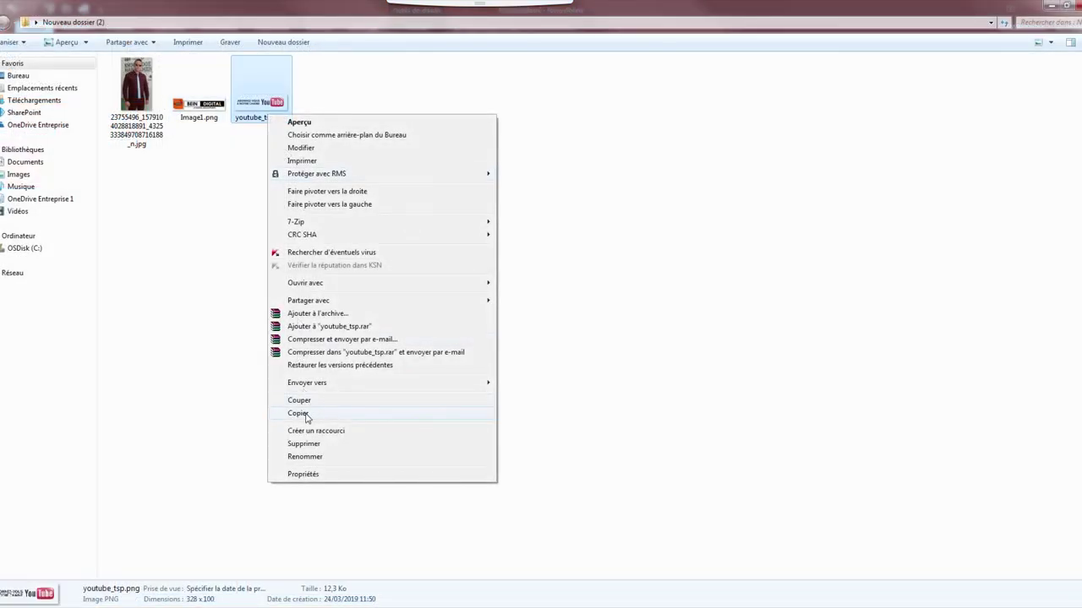
click(306, 417)
click(1050, 5)
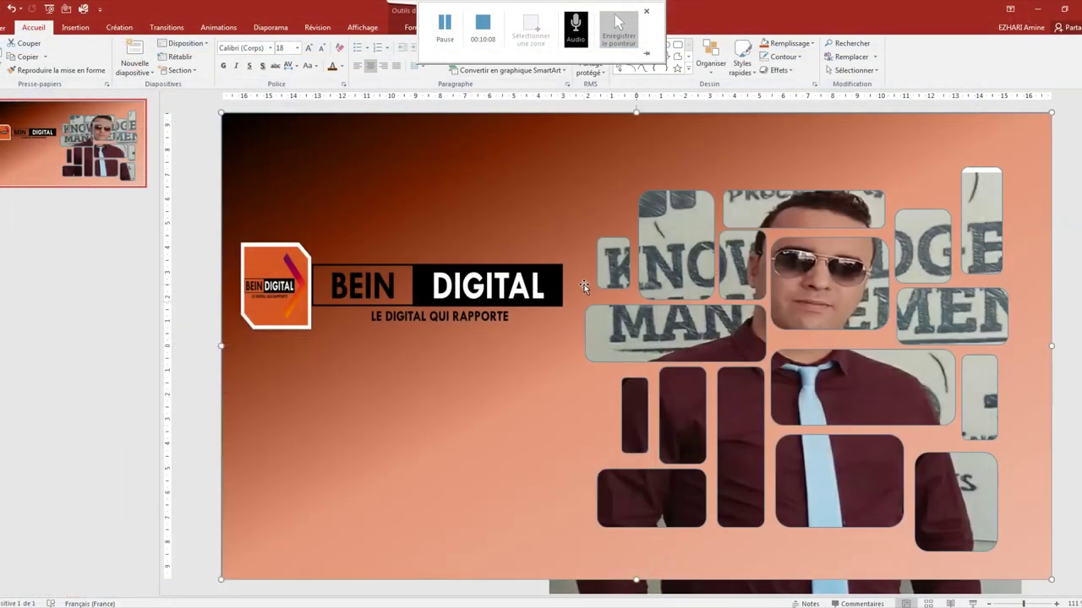
Paste the YouTube subscribe badge beneath the logo at lower left, then start the slideshow.
right_click(385, 414)
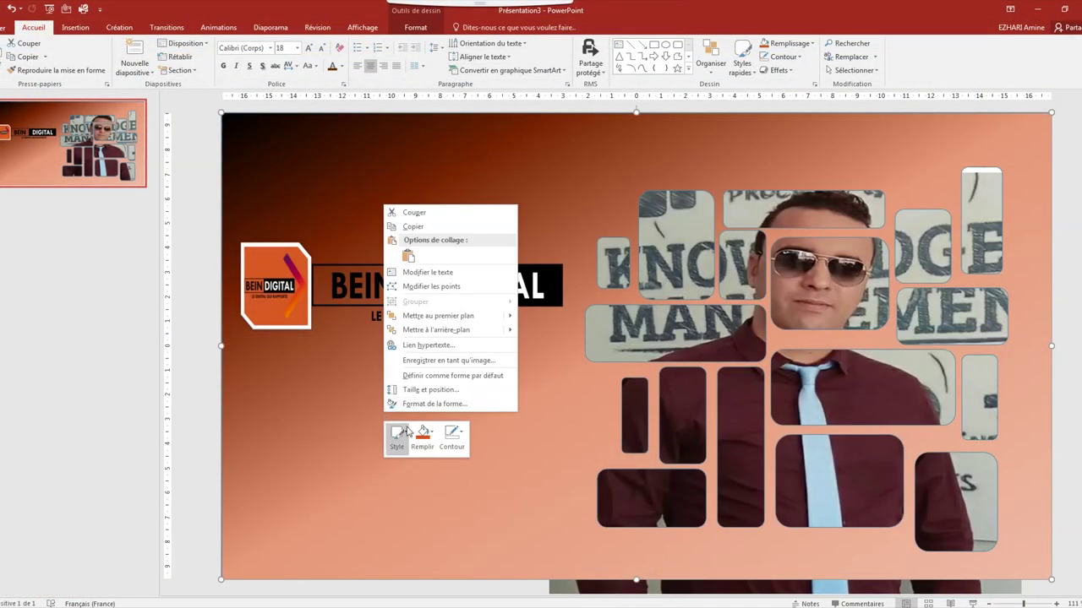
click(408, 256)
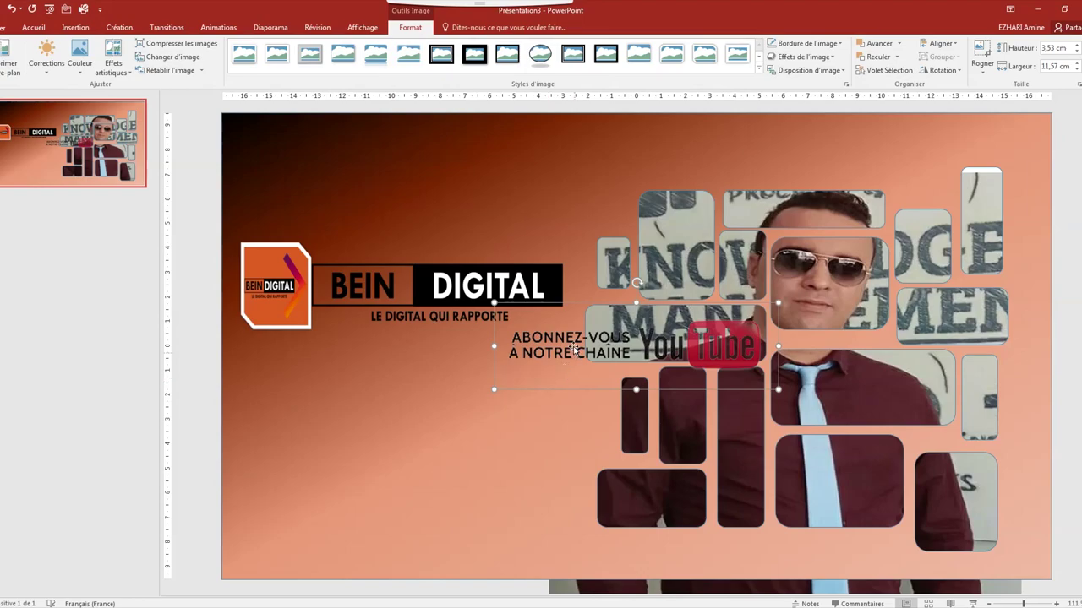
drag(572, 349, 359, 452)
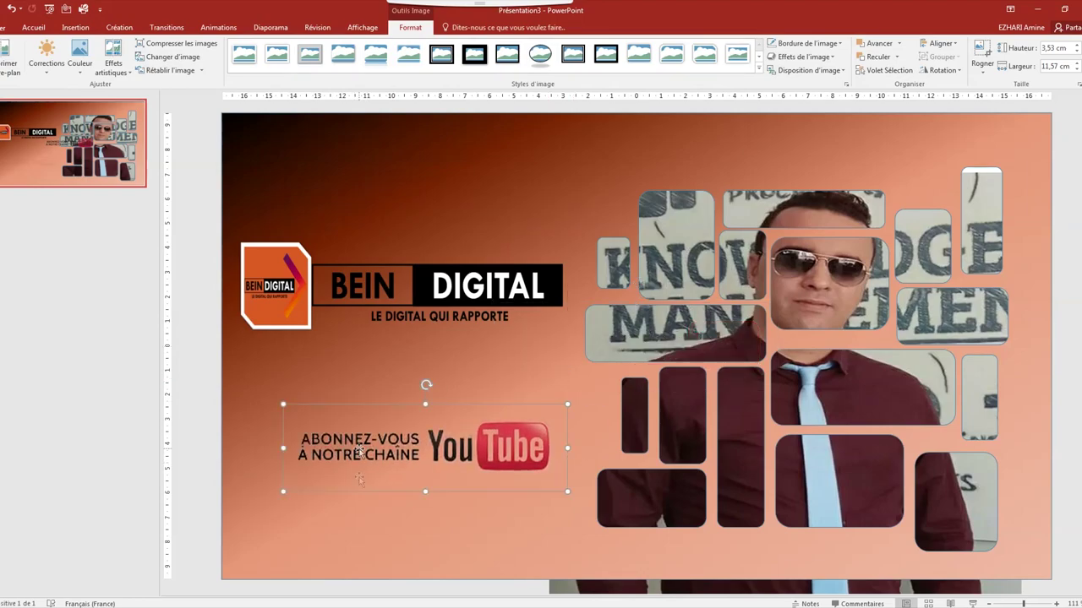
click(411, 535)
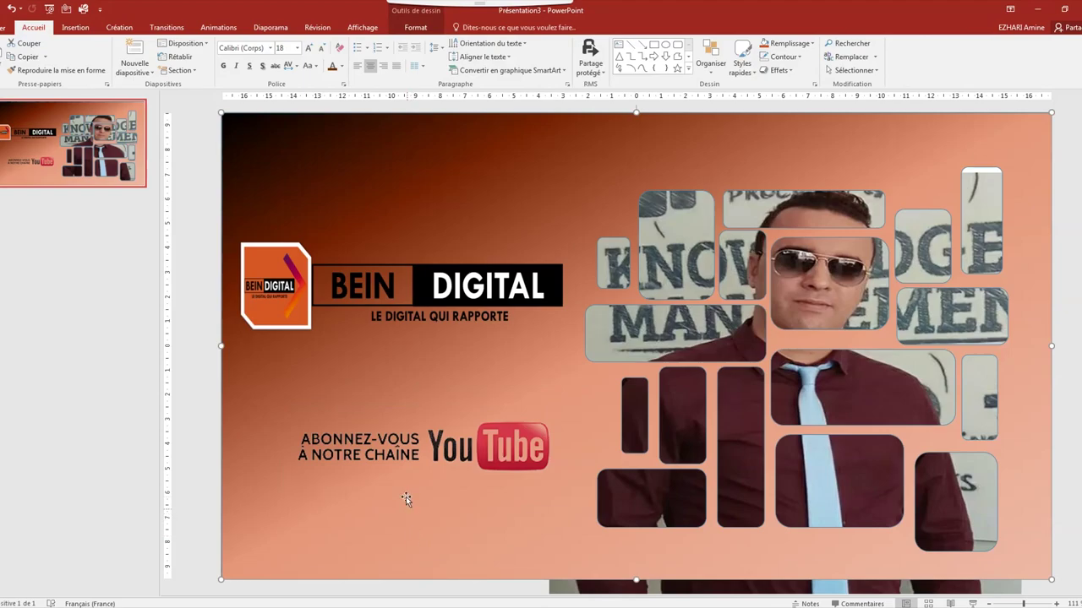
click(971, 603)
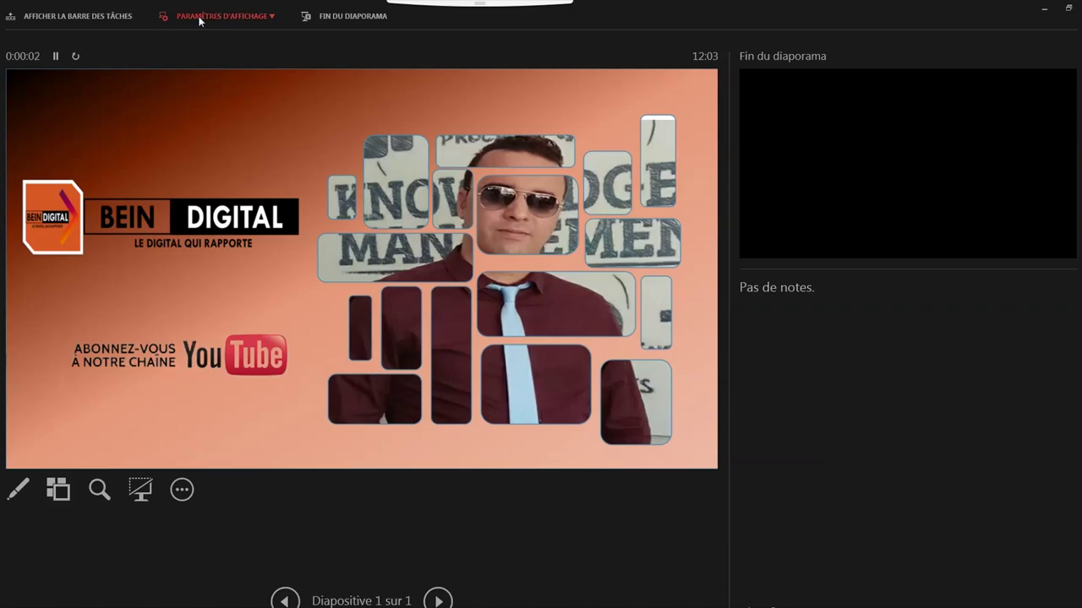
Leave presenter view so the finished slide plays full screen.
click(203, 16)
click(222, 32)
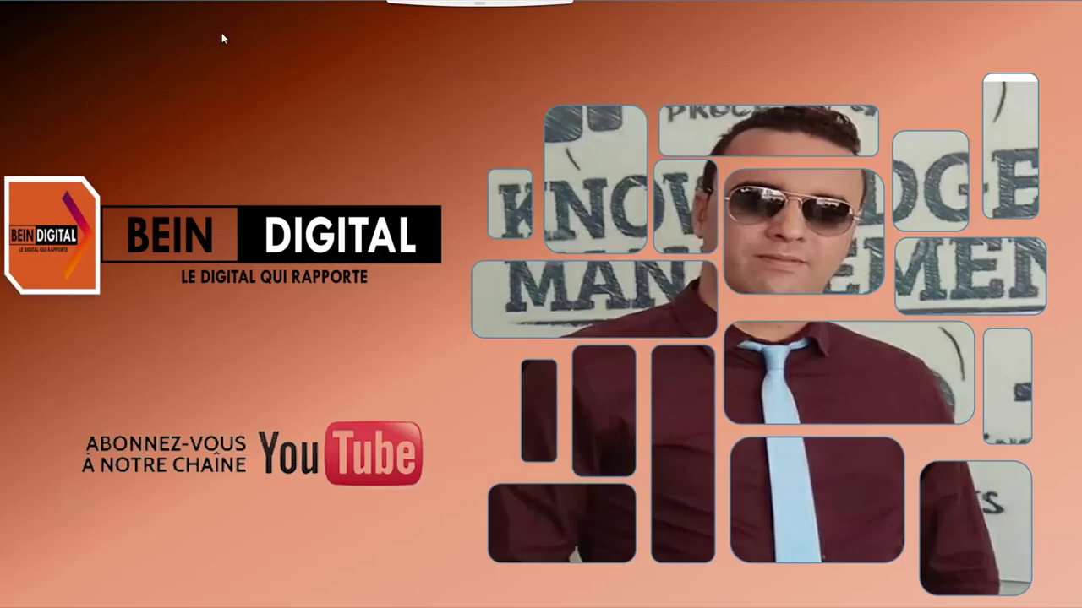